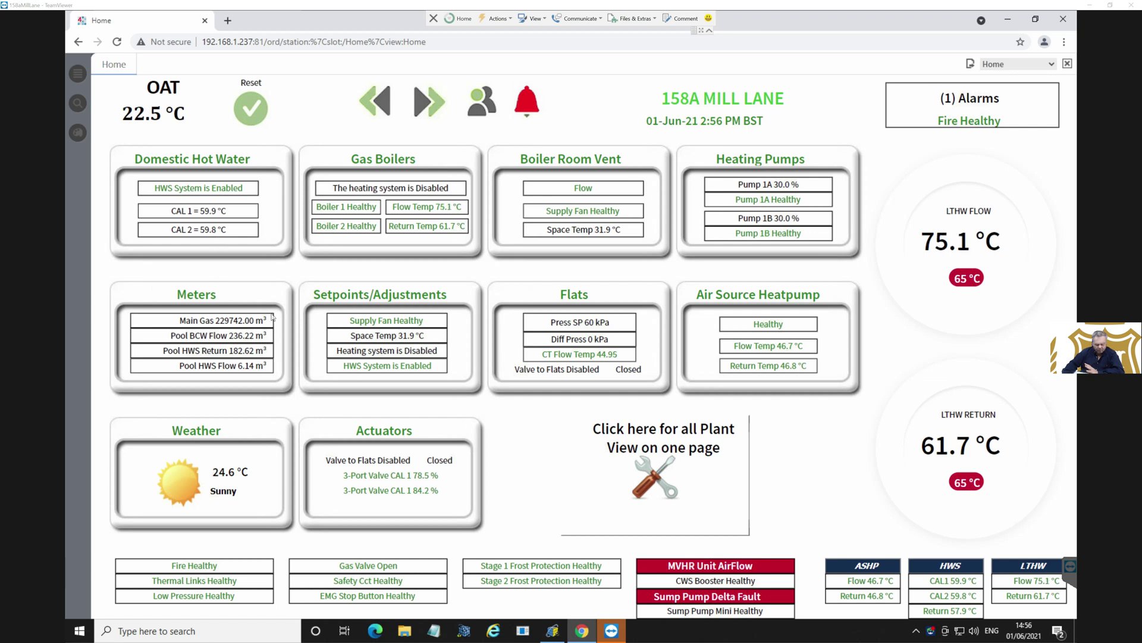
# Step: Switch to EC-gfxProgram, log in to the REST server at 192.168.1.10 with the account password, and open device ECY-S1000-4BCA35
pyautogui.click(466, 632)
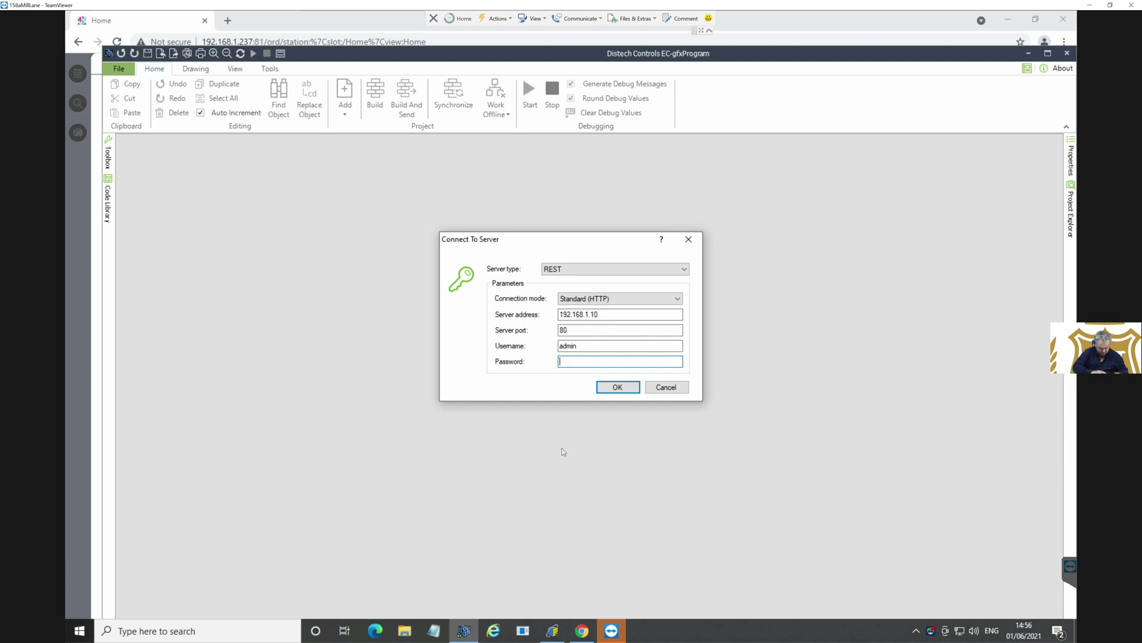
pyautogui.write('***********')
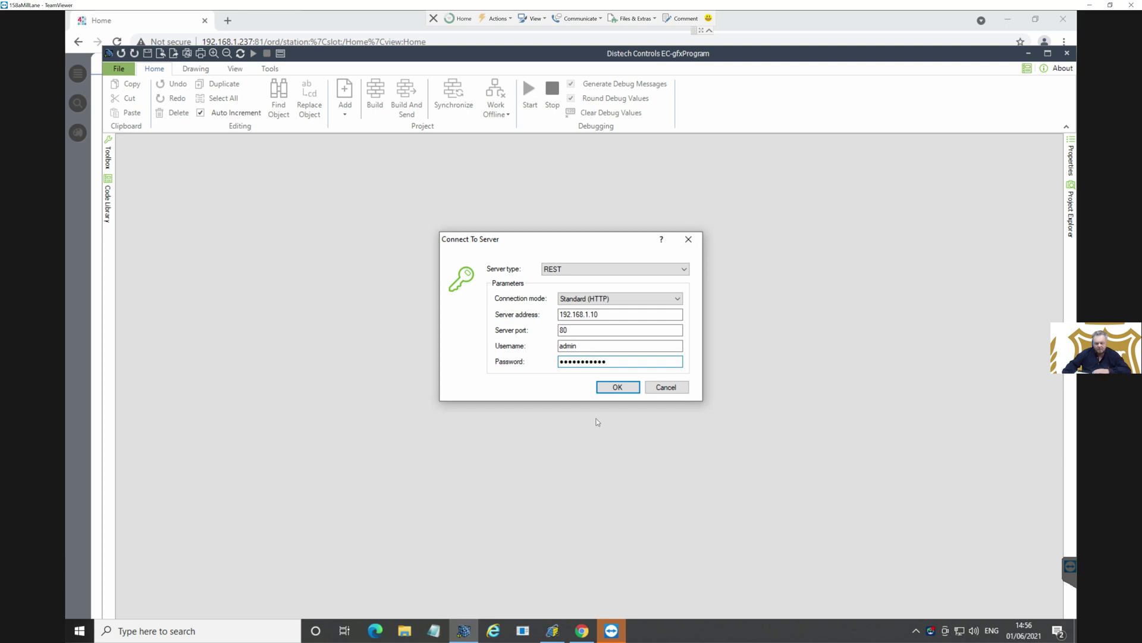
pyautogui.click(621, 387)
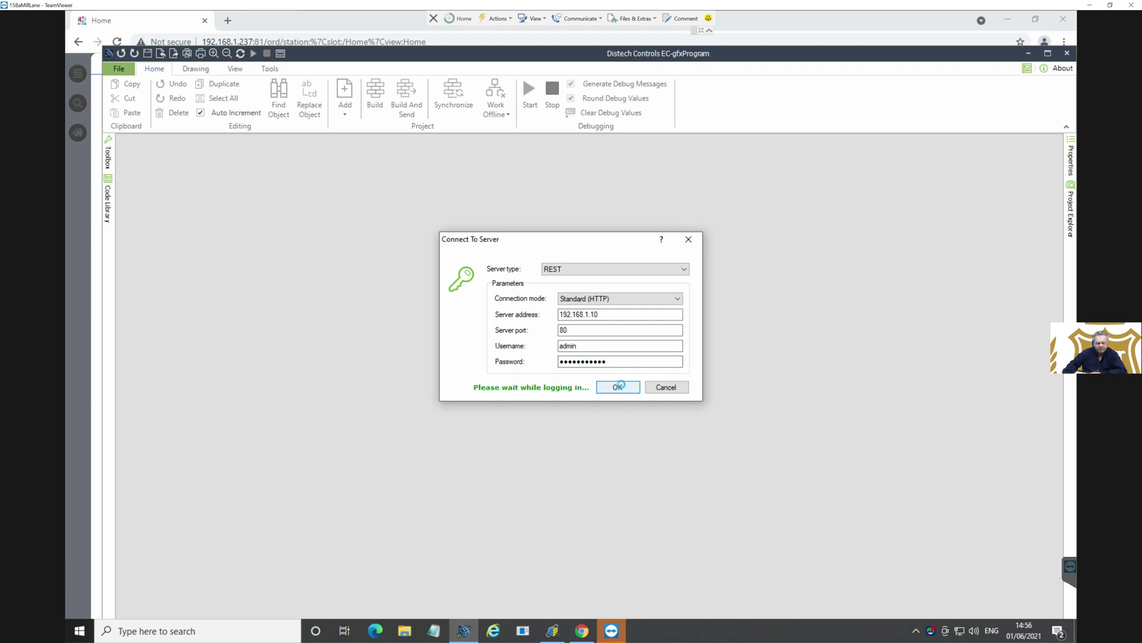
pyautogui.click(498, 236)
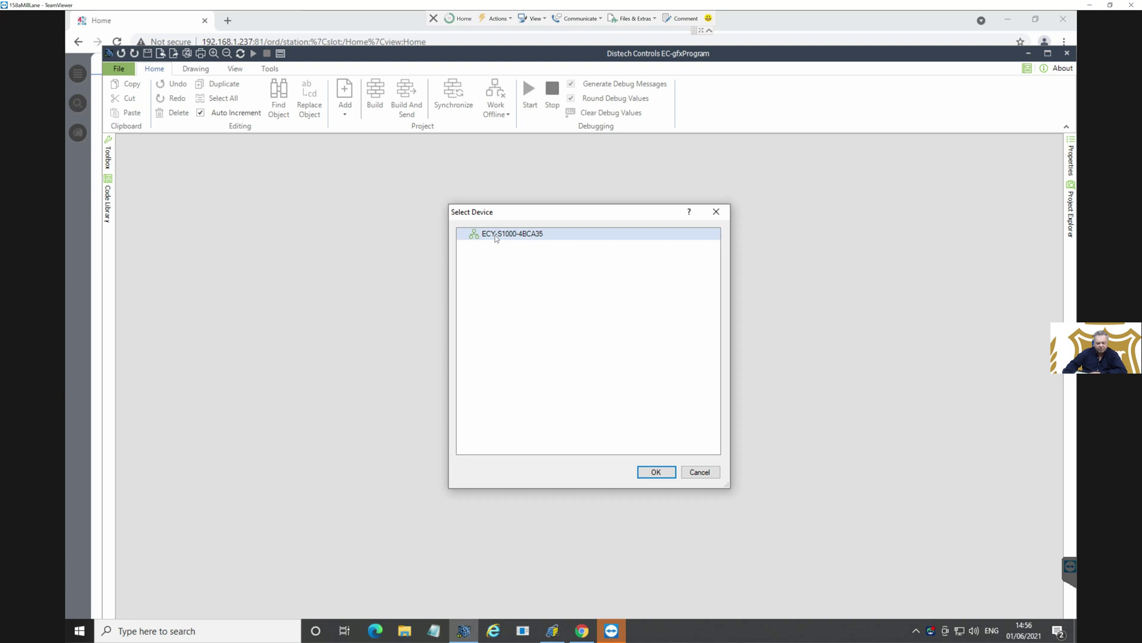
pyautogui.doubleClick(497, 237)
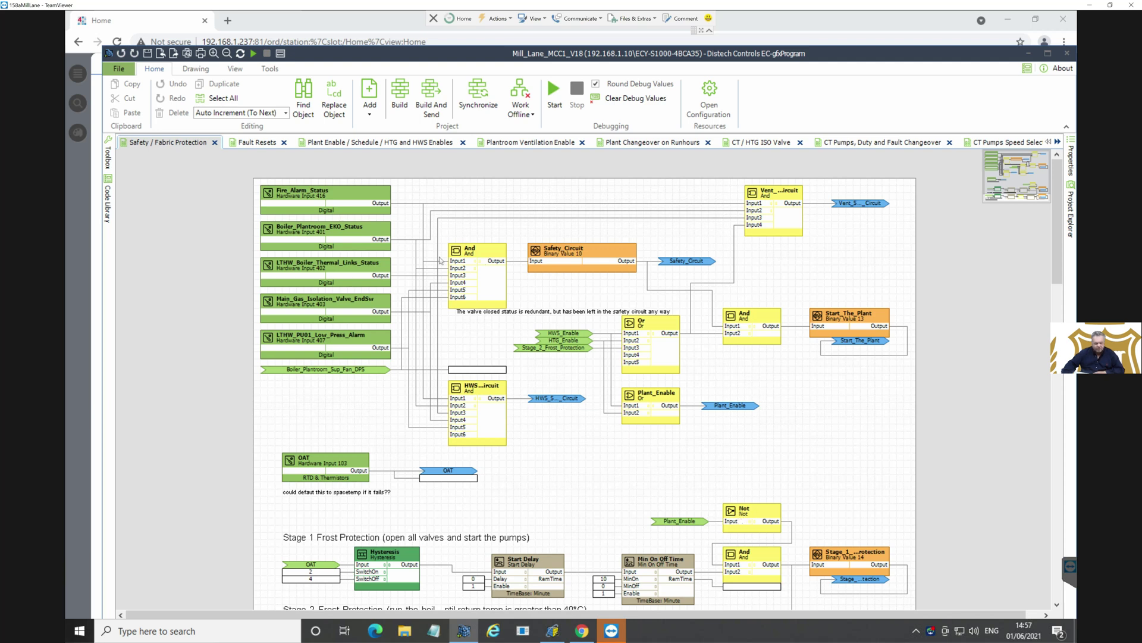
# Step: Look through the program sheets from Plant Enable / Schedule / HTG and HWS Enables to CT Pumps, Duty and Fault Changeover
pyautogui.click(381, 143)
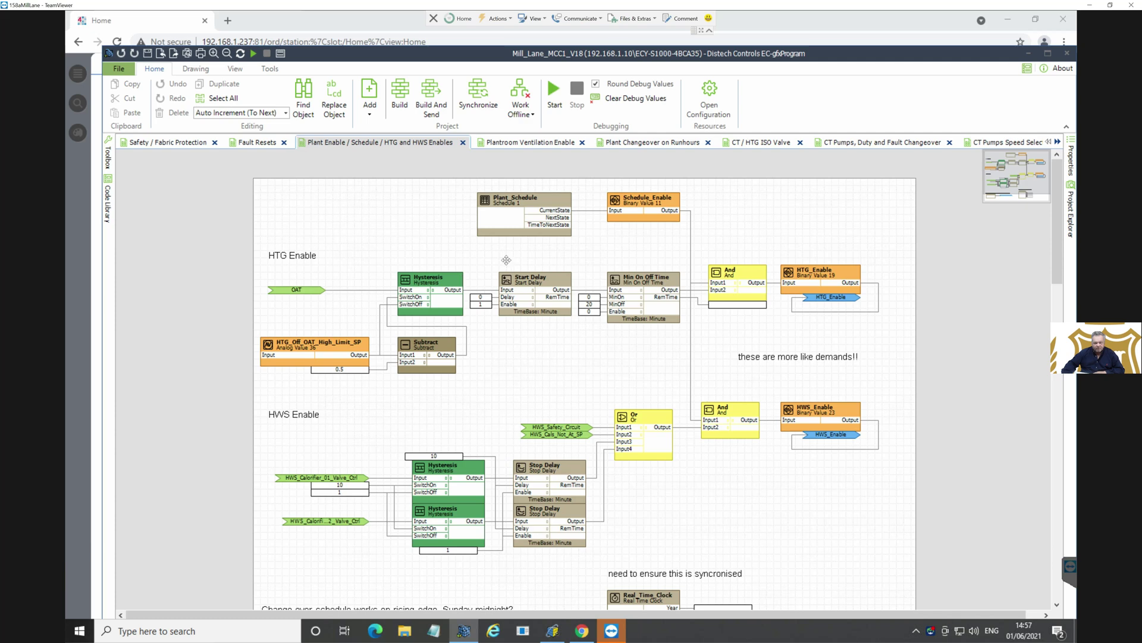
pyautogui.click(525, 139)
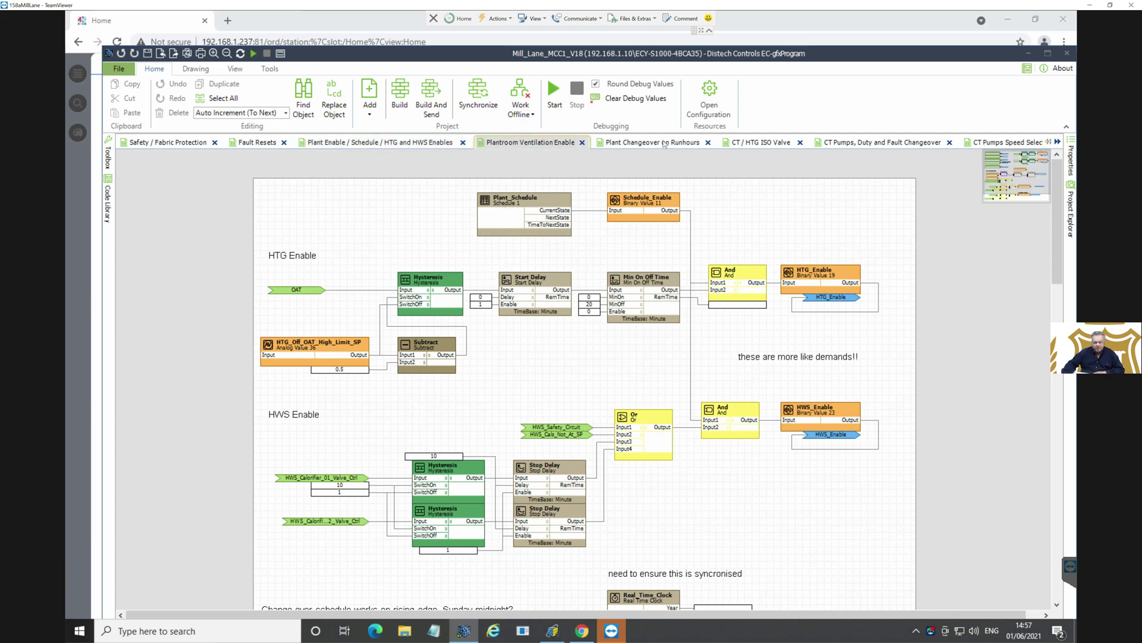
pyautogui.click(664, 146)
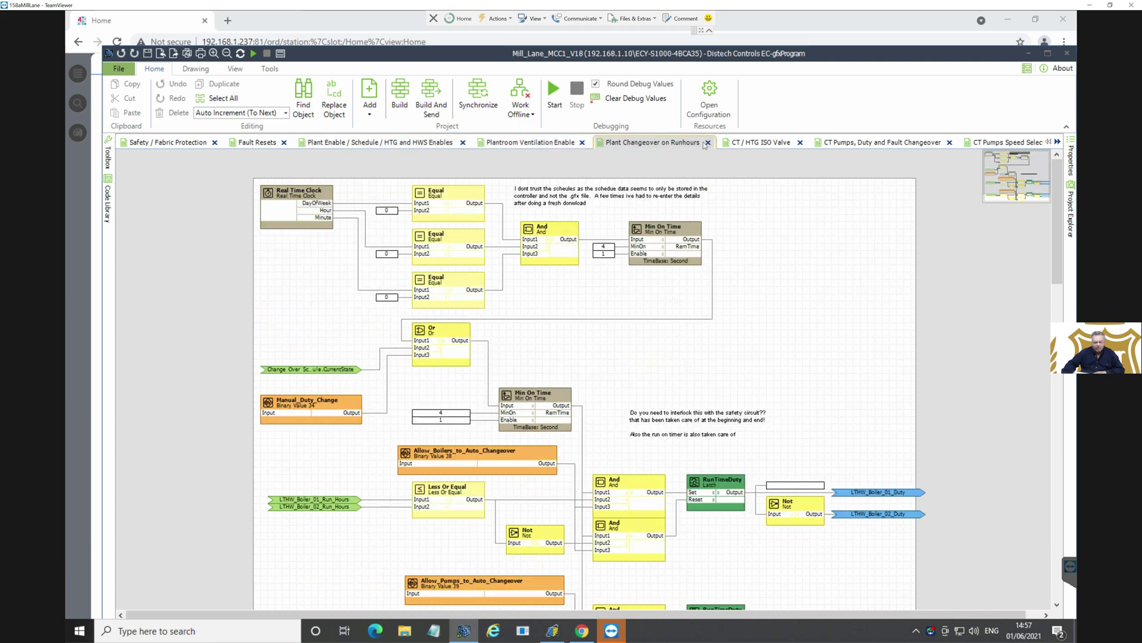
pyautogui.click(758, 144)
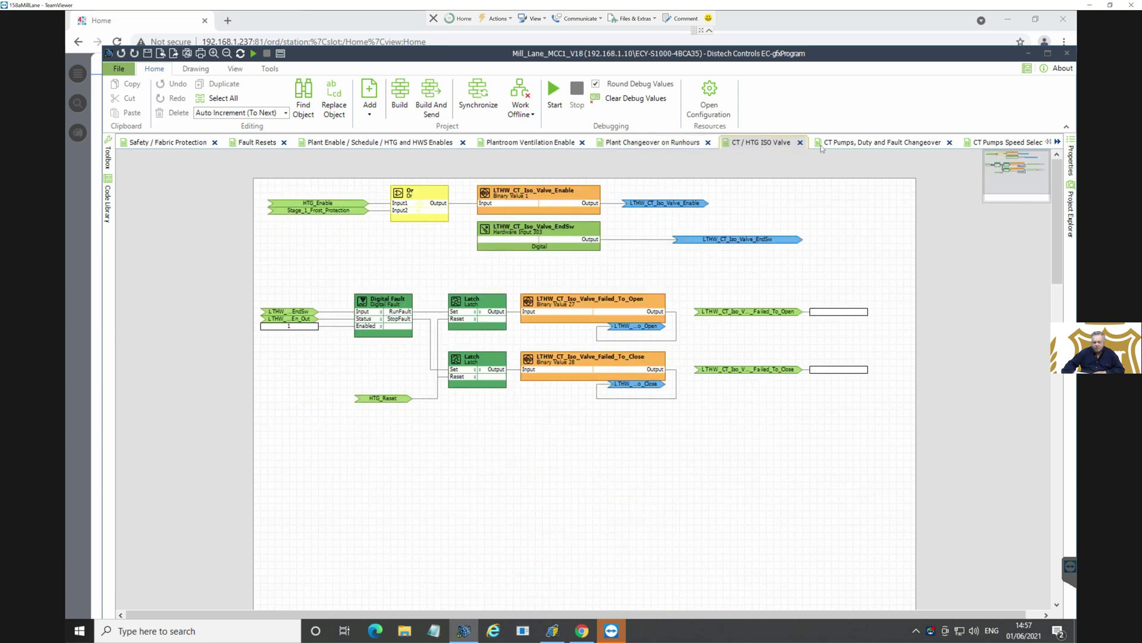
pyautogui.click(848, 145)
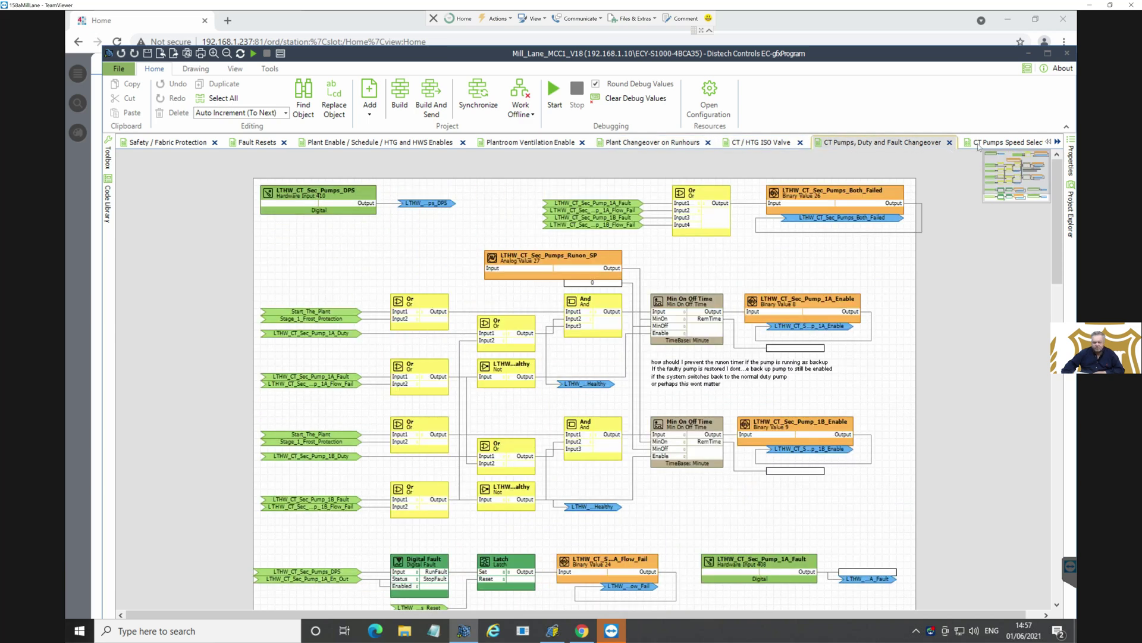
# Step: Open the HWS Calorifier 1 & 2 Temp Control sheet and start live debugging
pyautogui.click(1057, 143)
pyautogui.click(1058, 143)
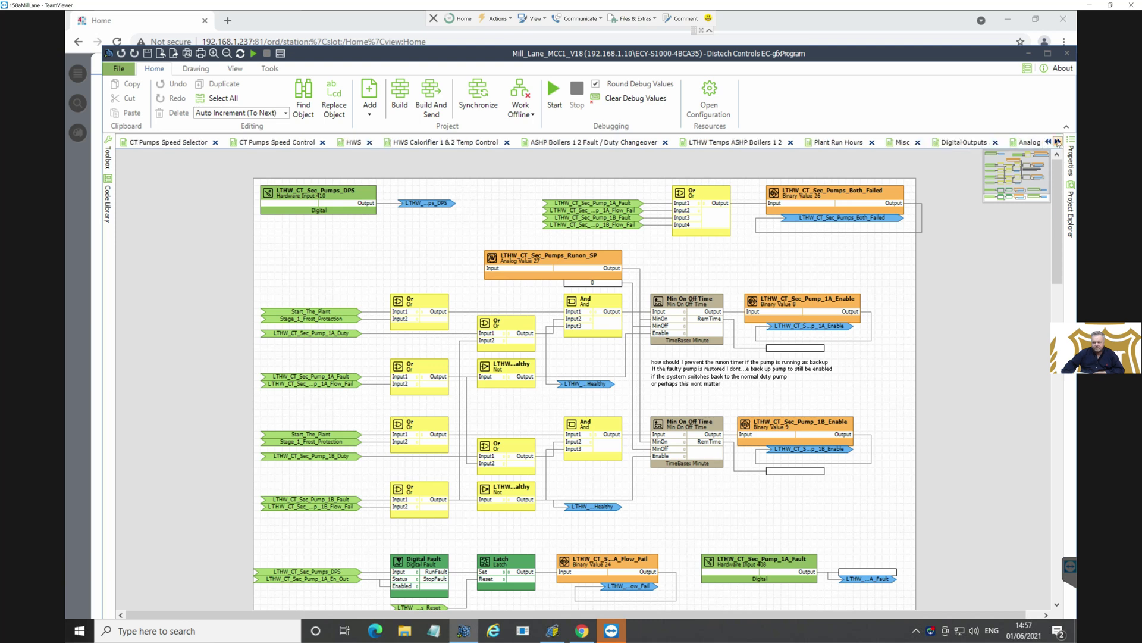
pyautogui.click(1058, 143)
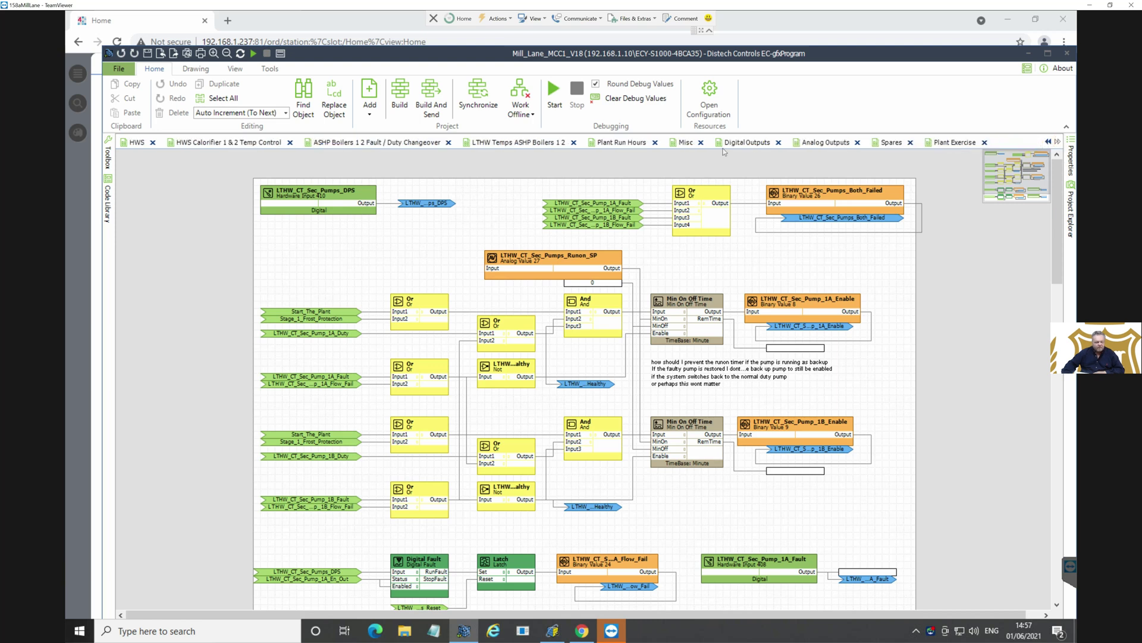
pyautogui.click(237, 146)
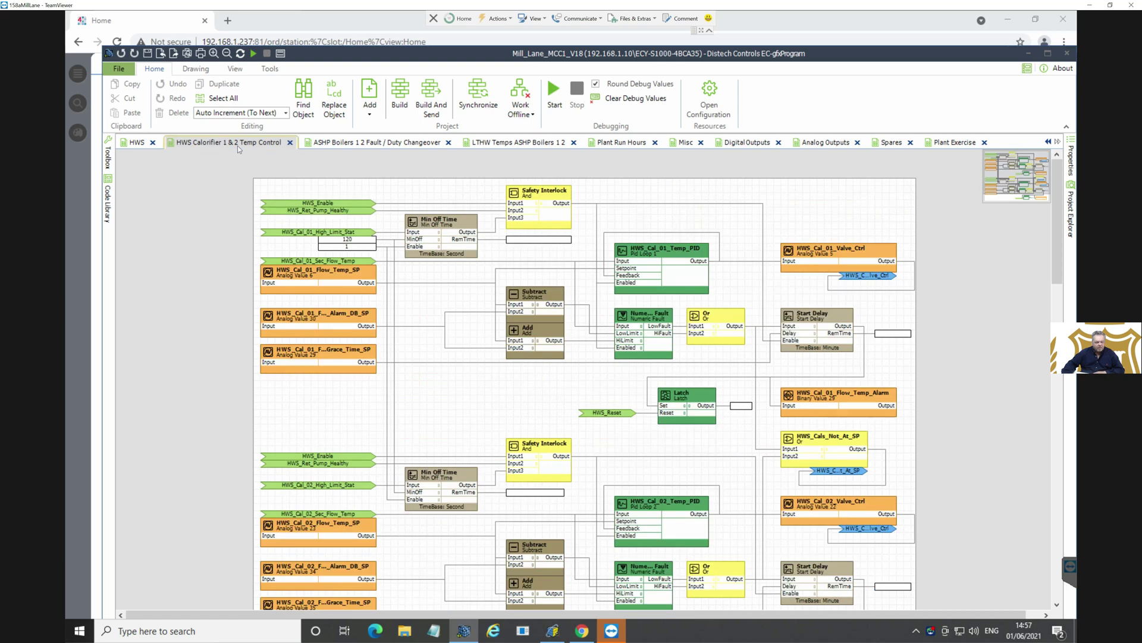
pyautogui.click(553, 90)
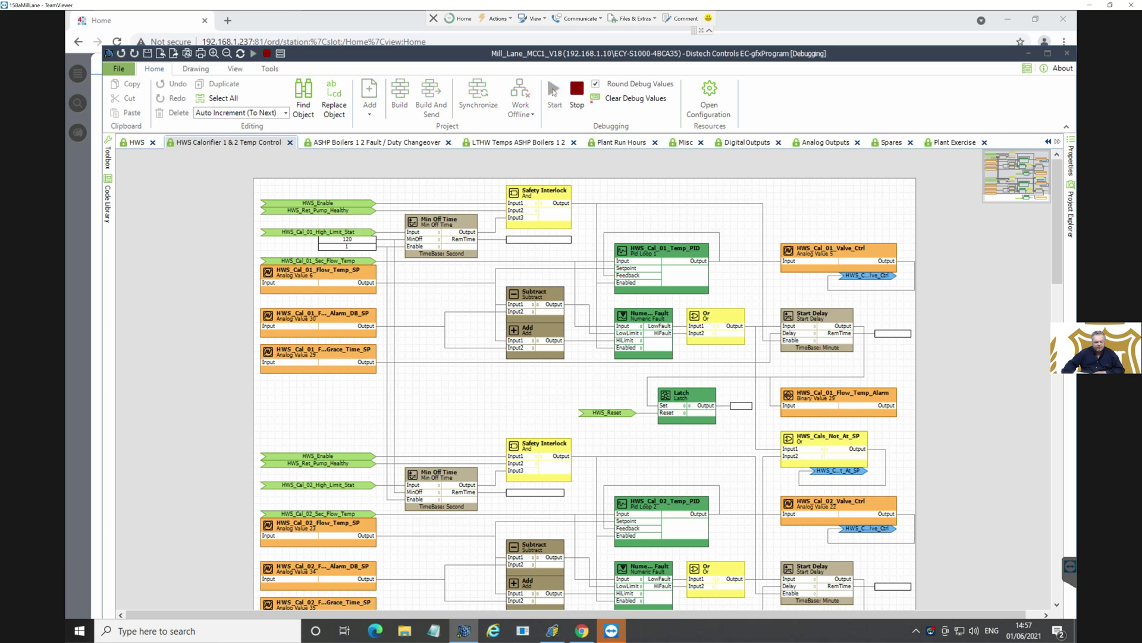
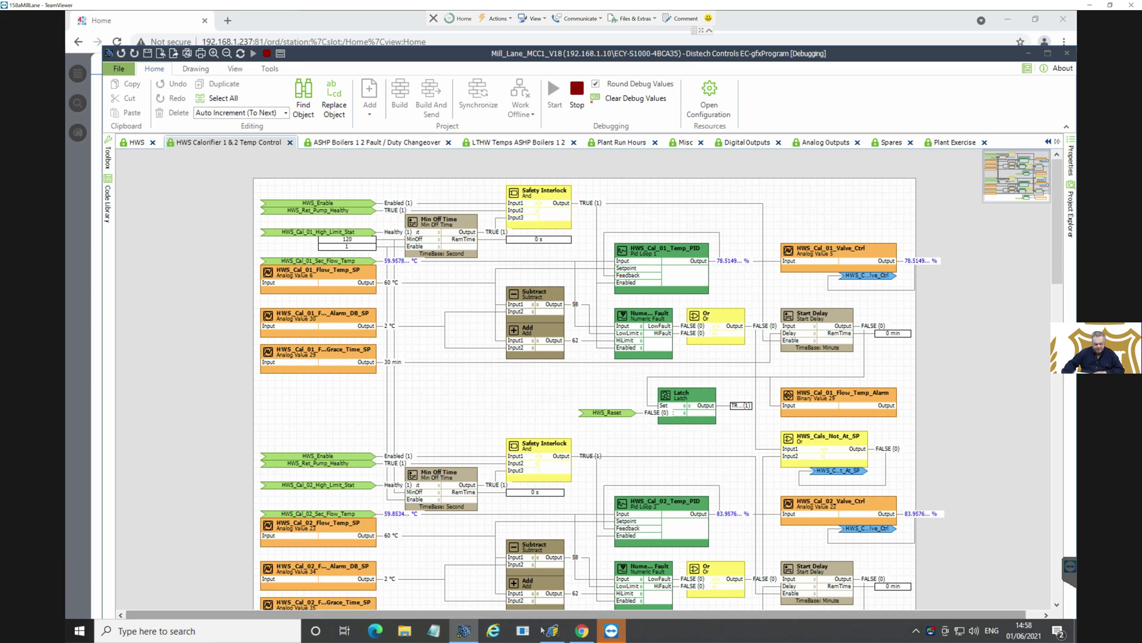
# Step: Compare the LTHW temperatures on the browser dashboard with the live values on EC-gfxProgram's LTHW Temps ASHP Boilers 1 2 sheet
pyautogui.click(558, 633)
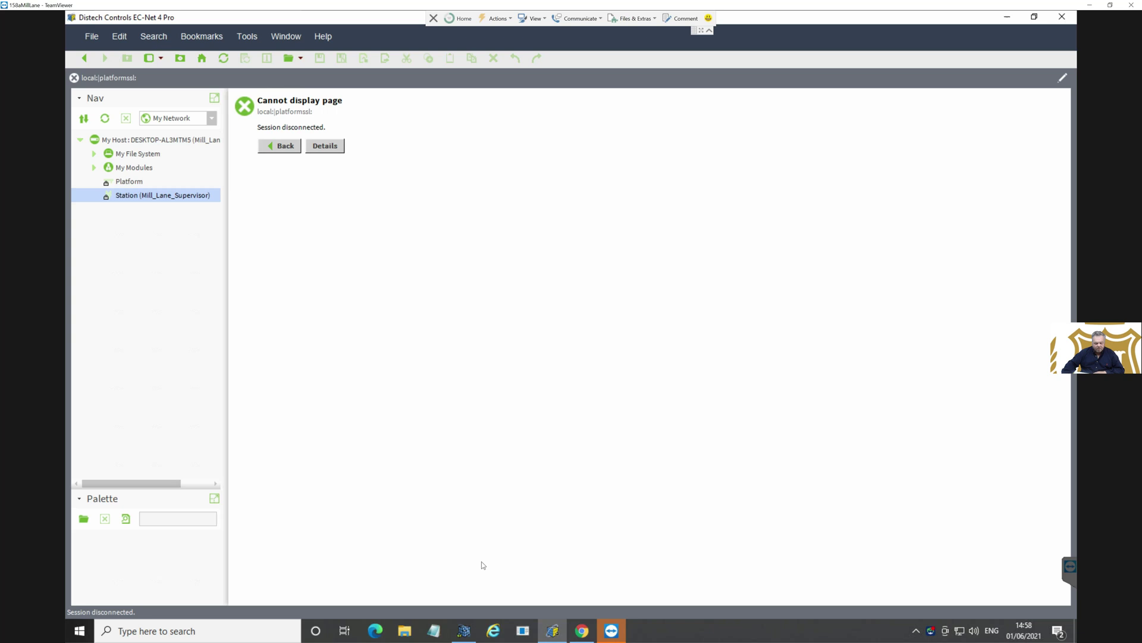
pyautogui.click(582, 632)
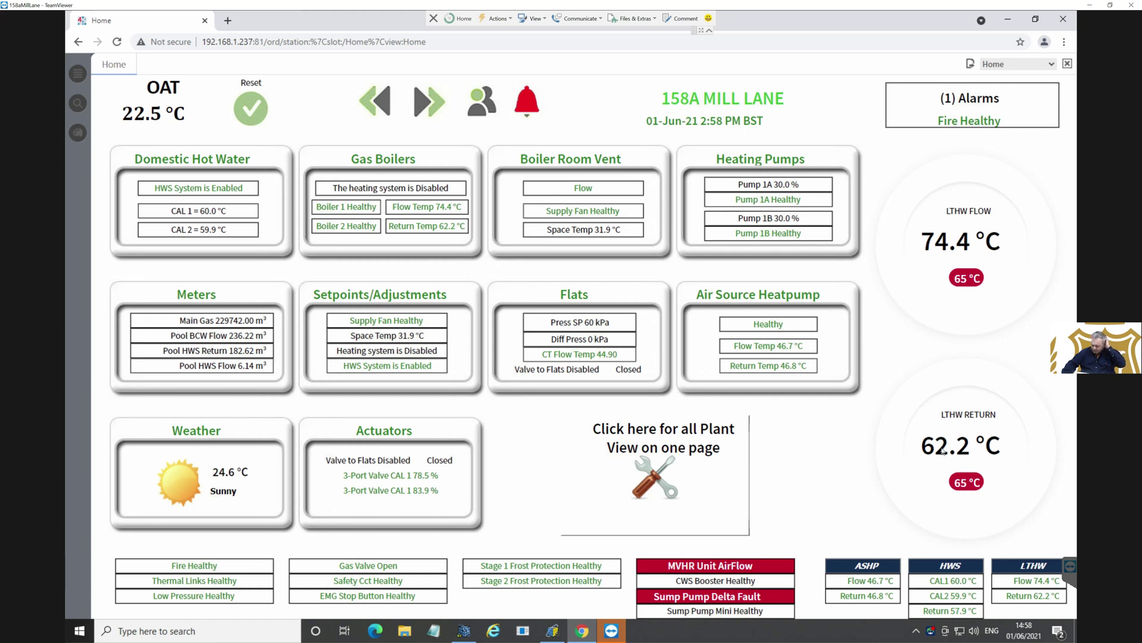
pyautogui.moveTo(935, 454)
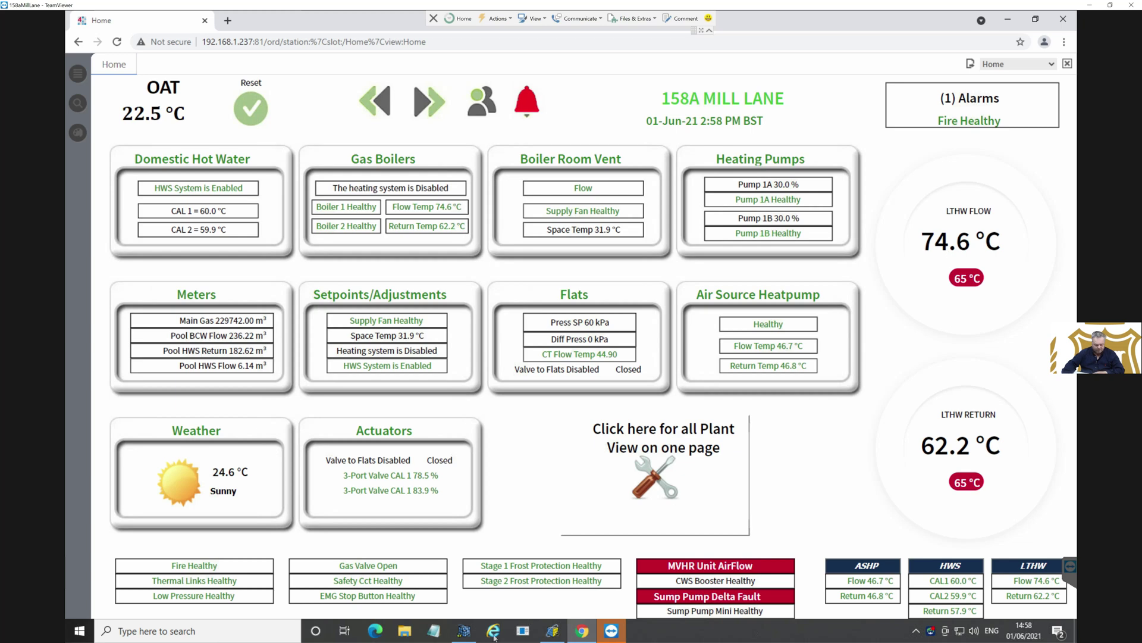
pyautogui.click(465, 632)
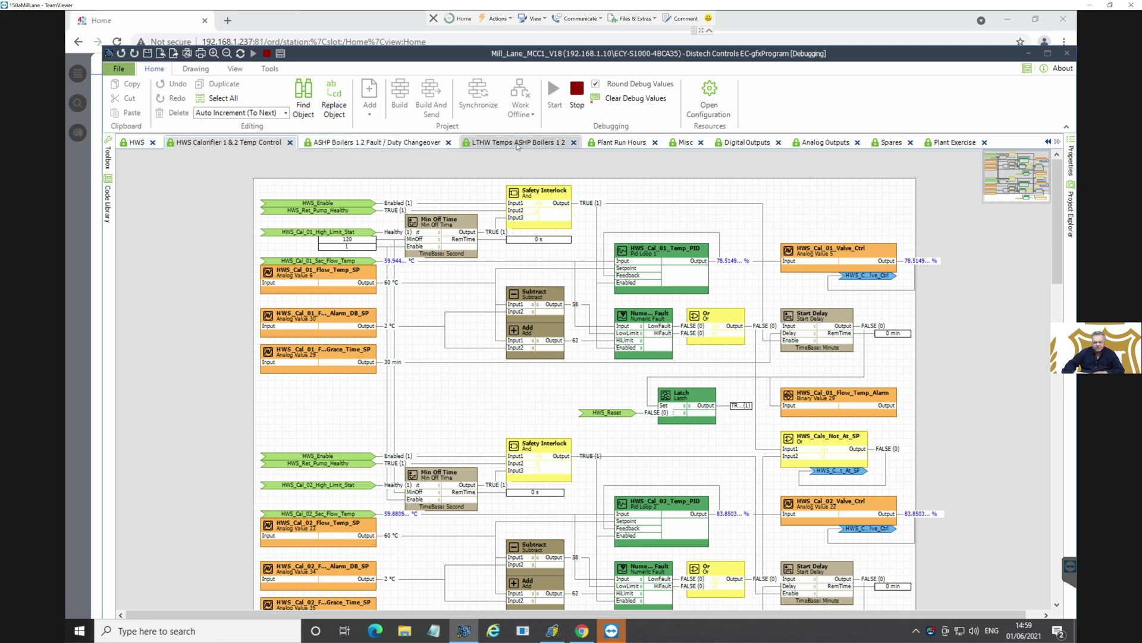
pyautogui.click(517, 145)
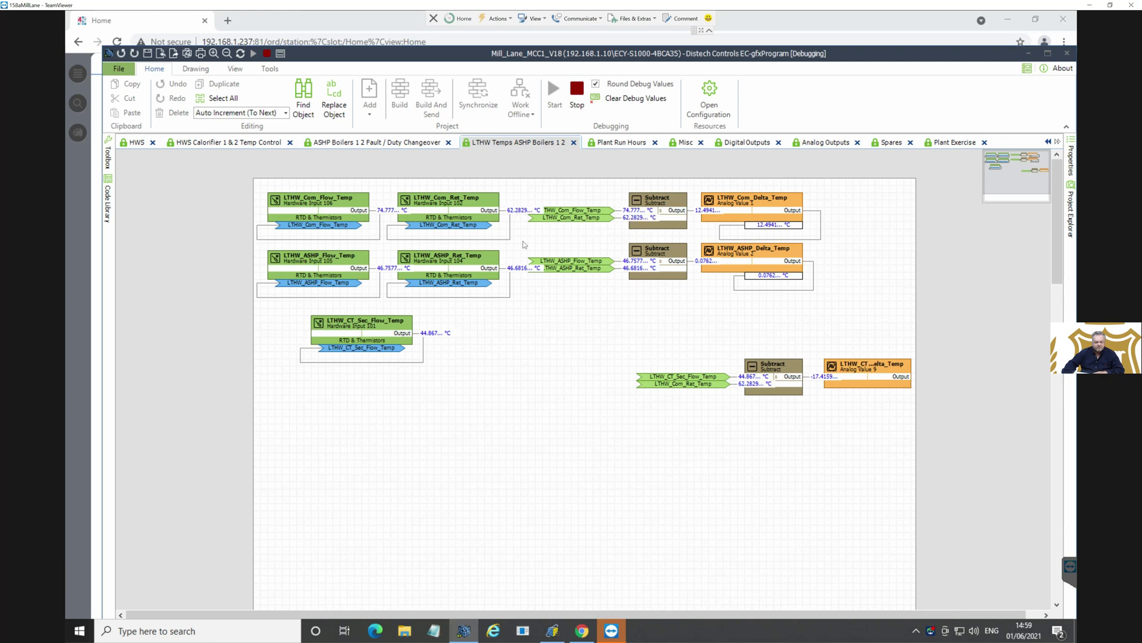
# Step: Switch to the browser dashboard, examine the Domestic Hot Water and Air Source Heatpump graphics, and return to the home page
pyautogui.click(583, 630)
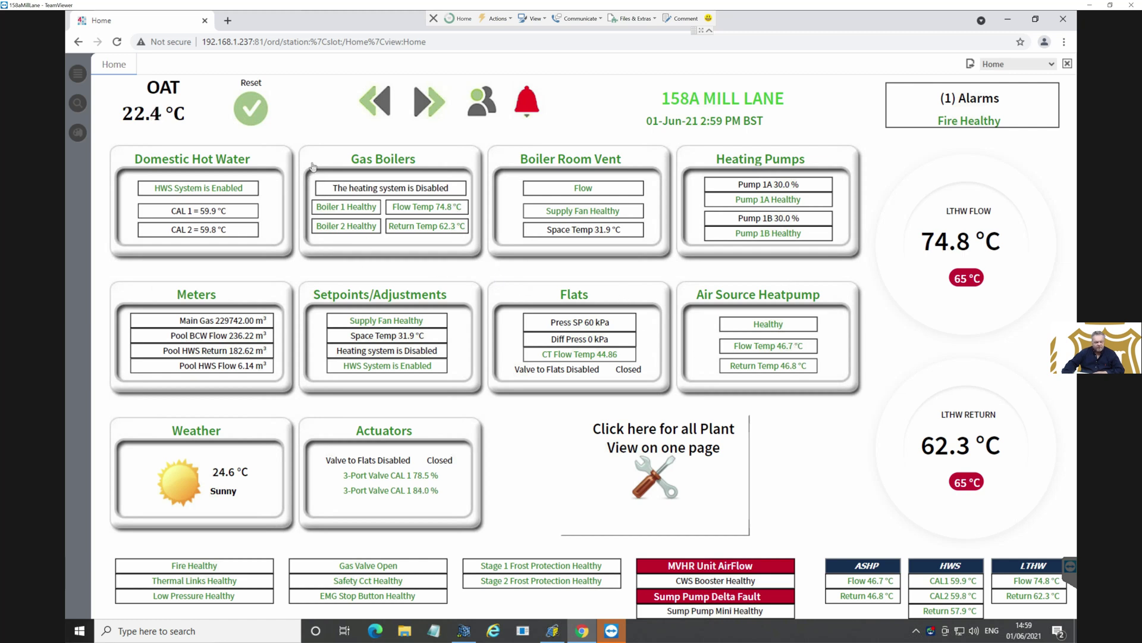
pyautogui.click(213, 210)
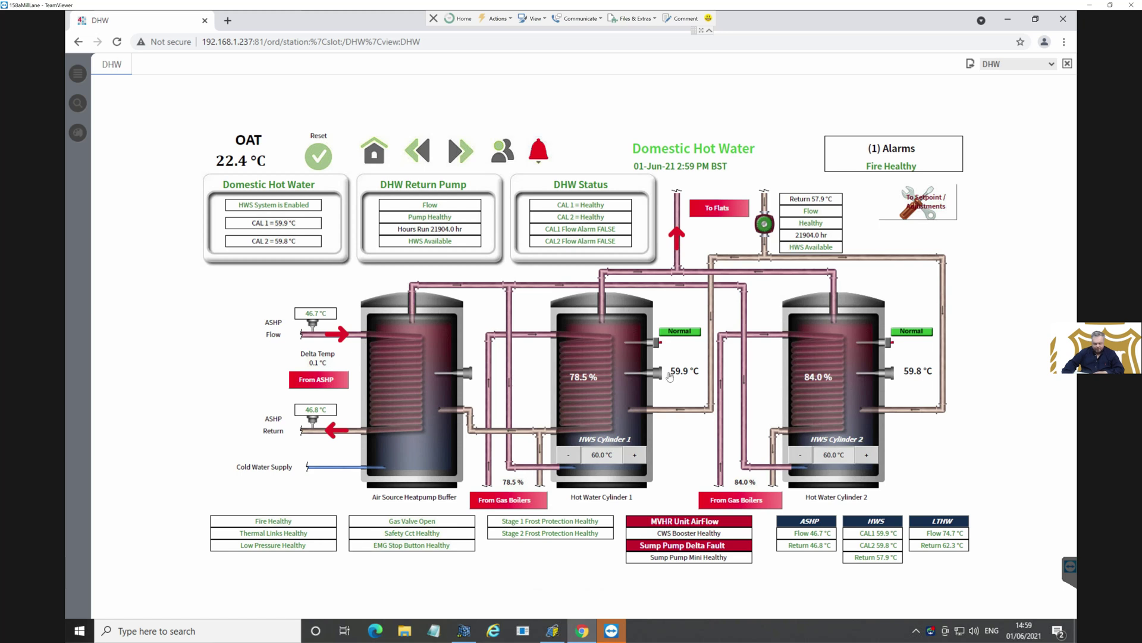
pyautogui.click(312, 381)
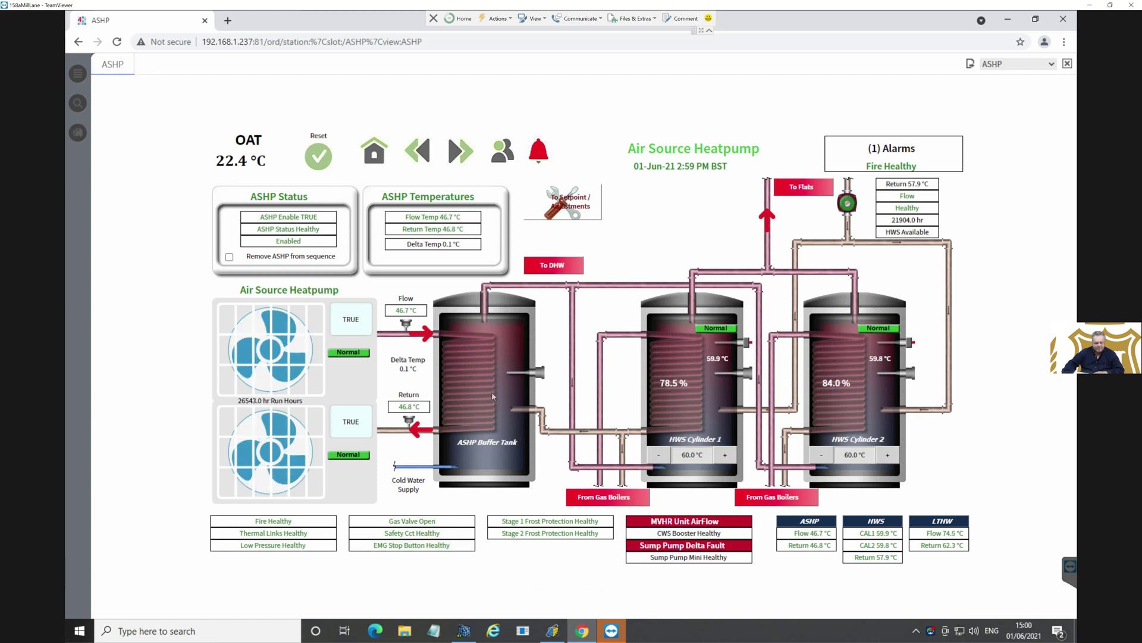
pyautogui.click(375, 156)
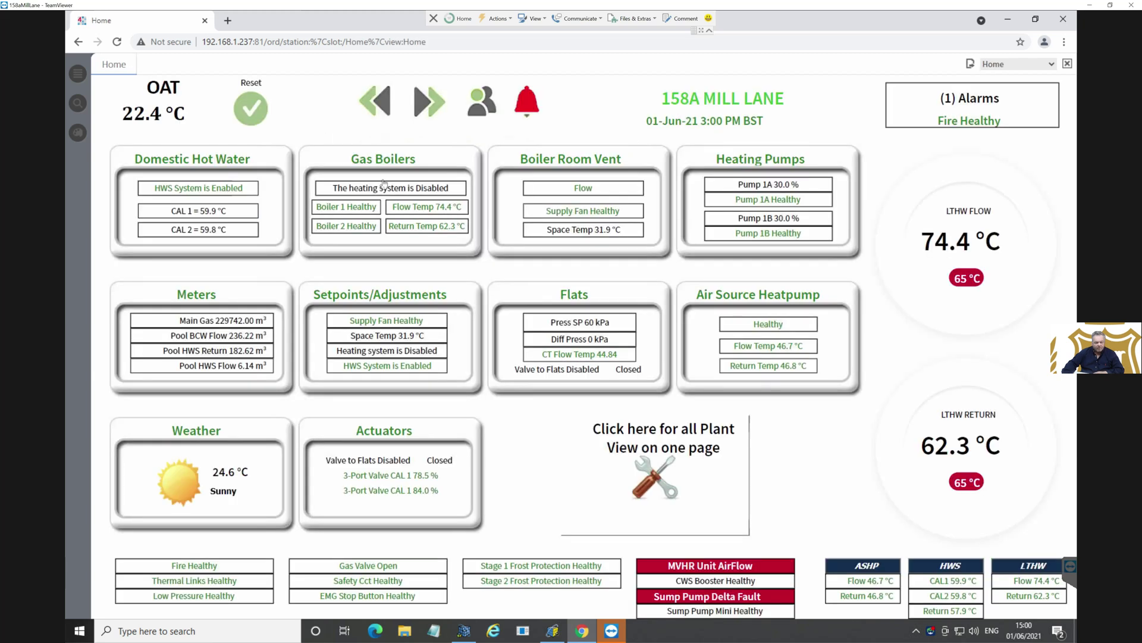
# Step: Examine the Heating Plant and Plant Room Extract Fan graphics, returning to the home page after each
pyautogui.click(389, 208)
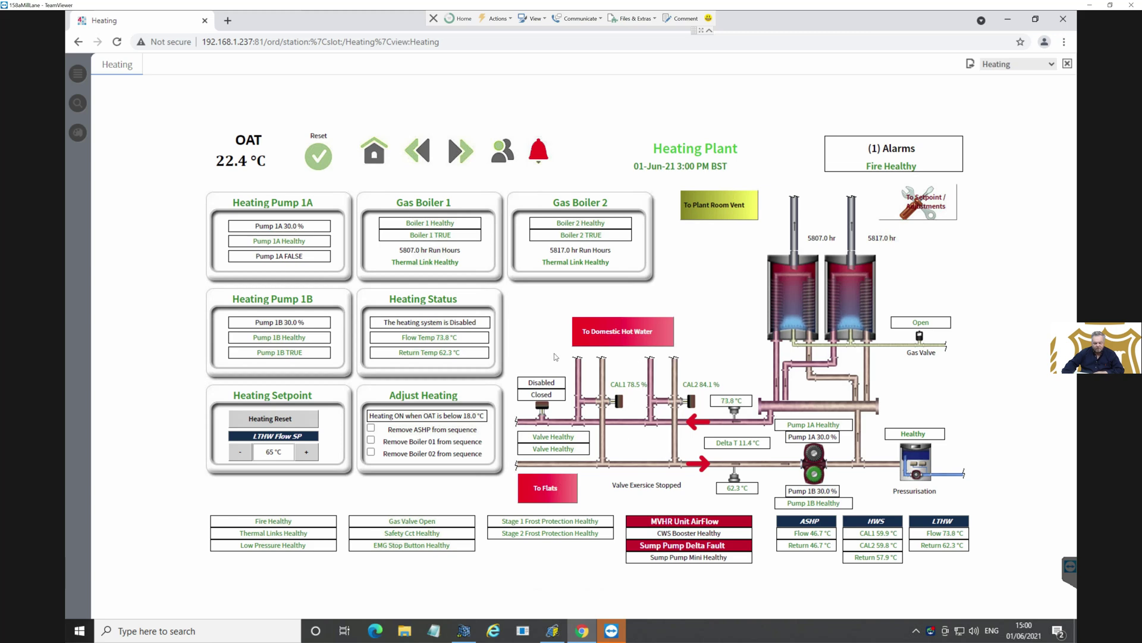
pyautogui.click(376, 155)
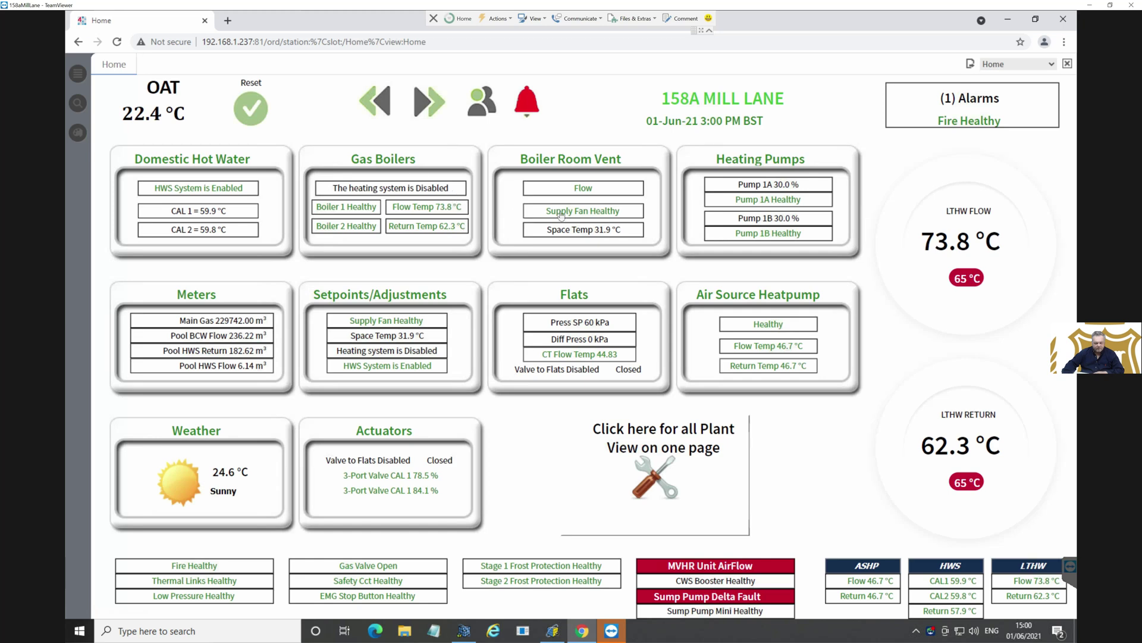
pyautogui.click(560, 213)
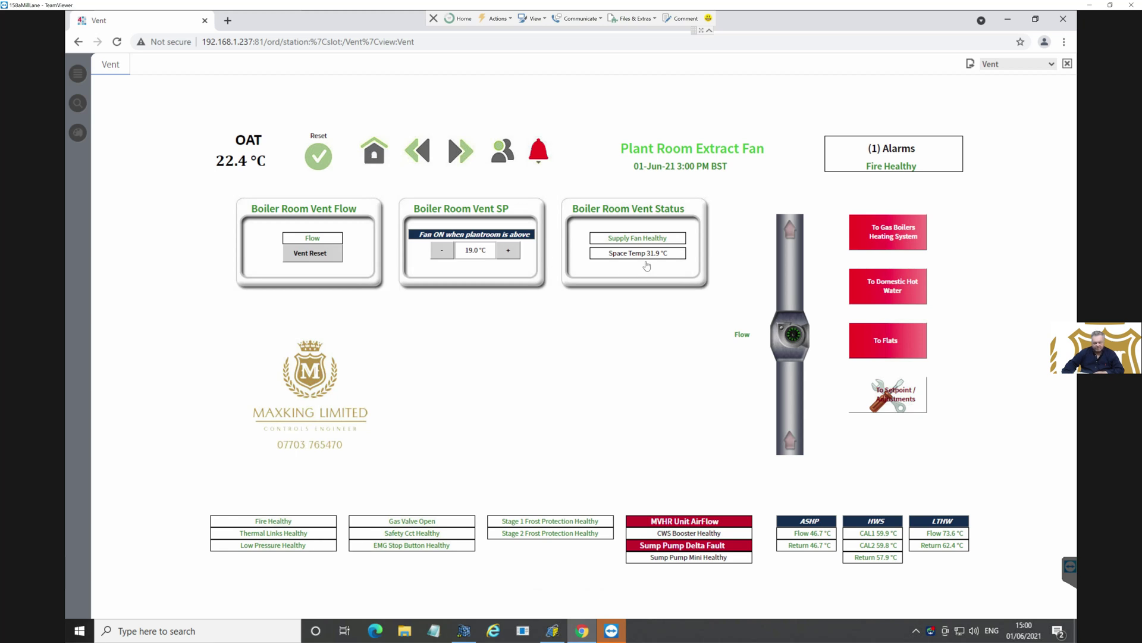
pyautogui.moveTo(657, 259)
pyautogui.click(382, 156)
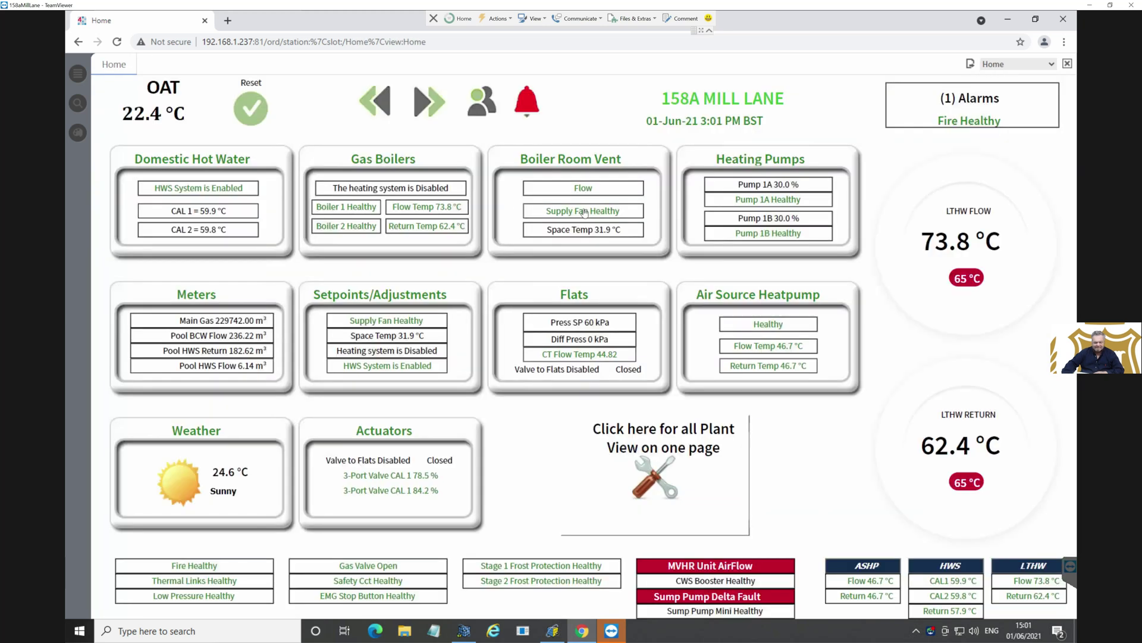
# Step: Examine the heating Pumps page and the Meters page, returning to the home page after each
pyautogui.click(757, 217)
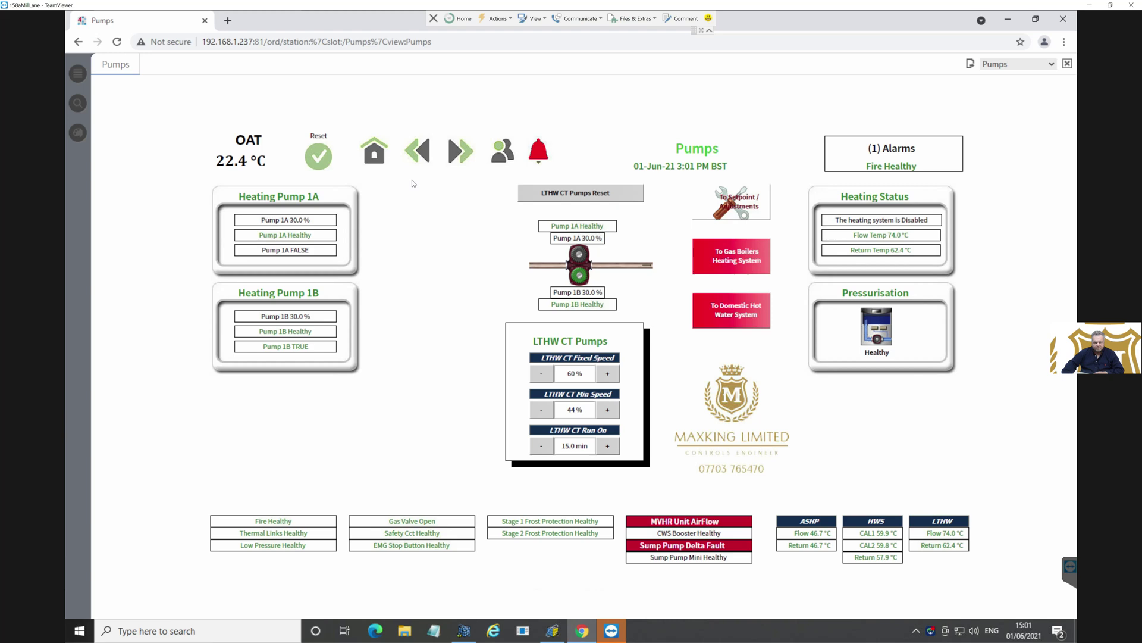
pyautogui.click(375, 156)
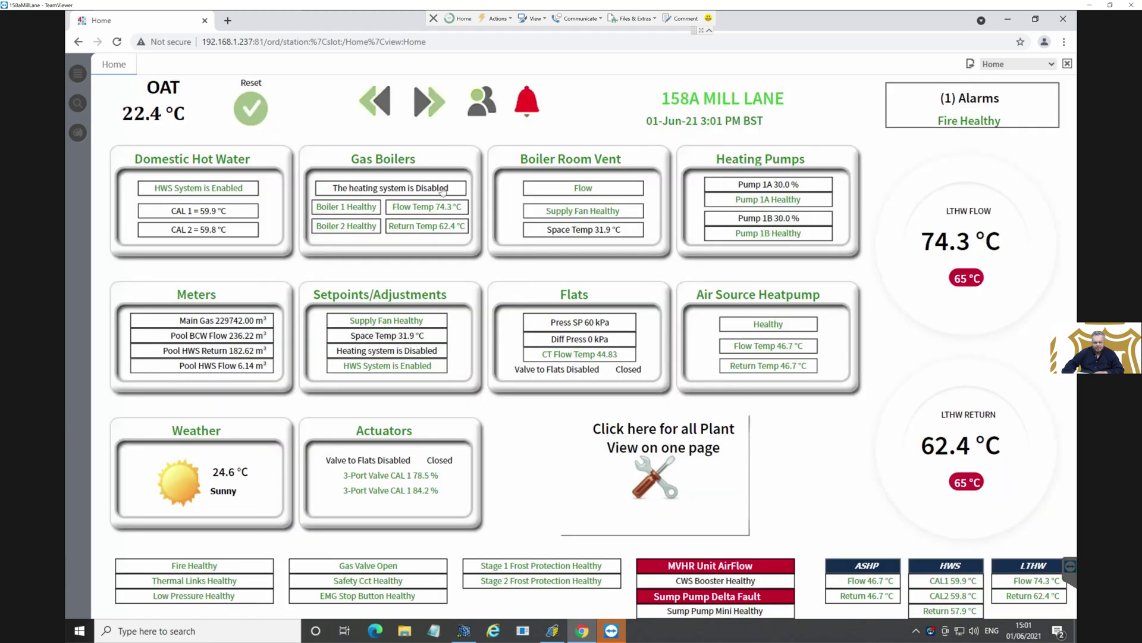
pyautogui.click(227, 347)
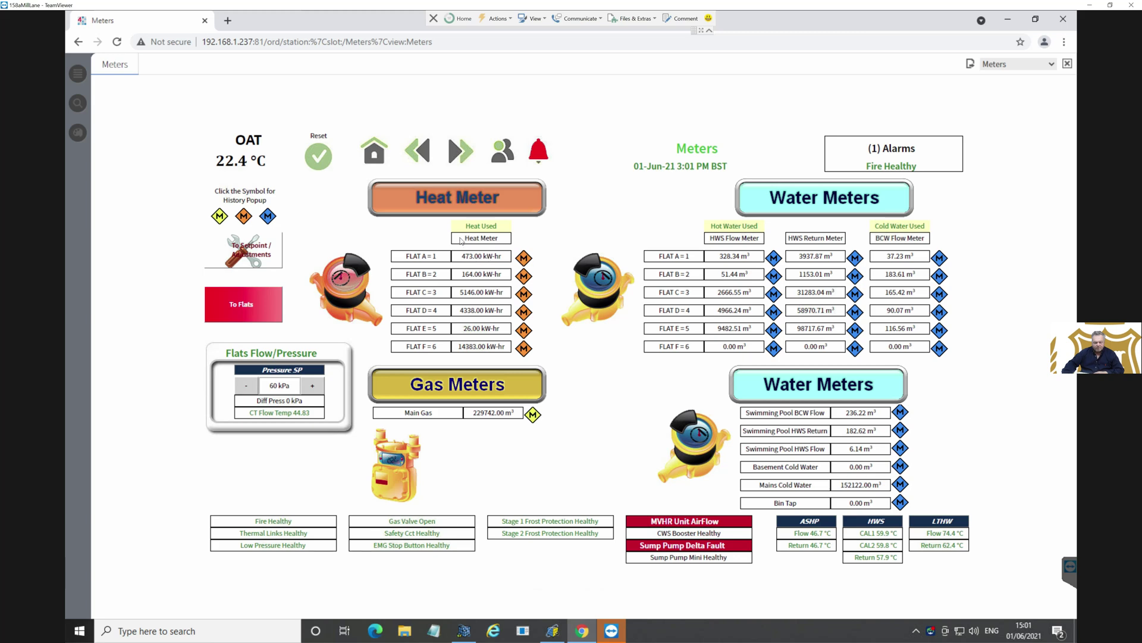
pyautogui.click(381, 154)
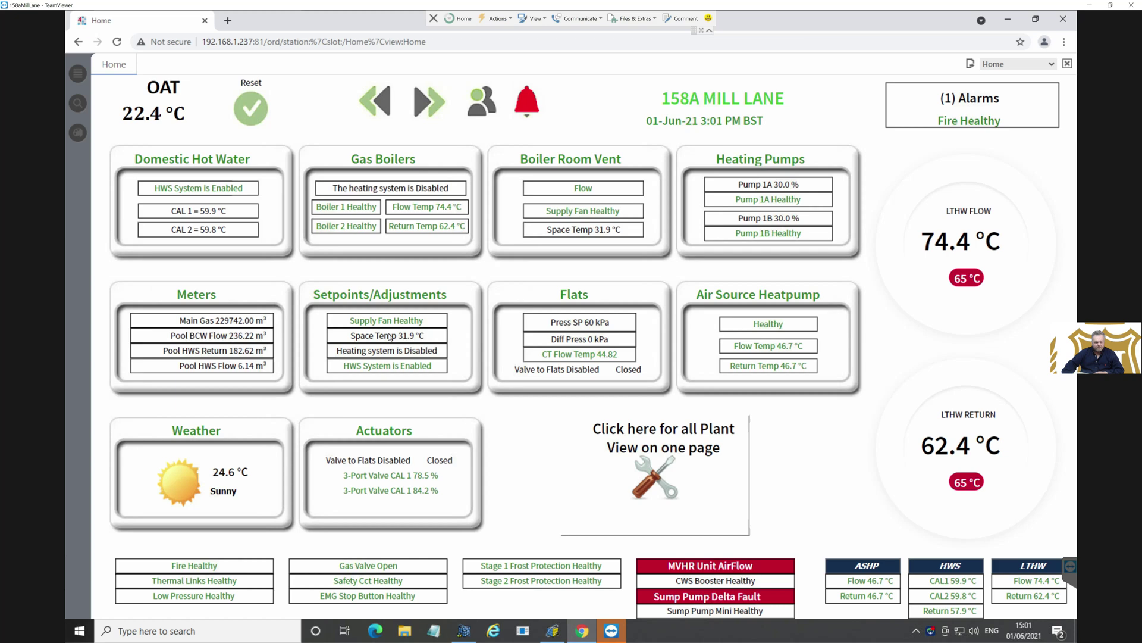
# Step: Review the setpoint Adjustments page, return to the home page, and open the Flats page
pyautogui.click(390, 336)
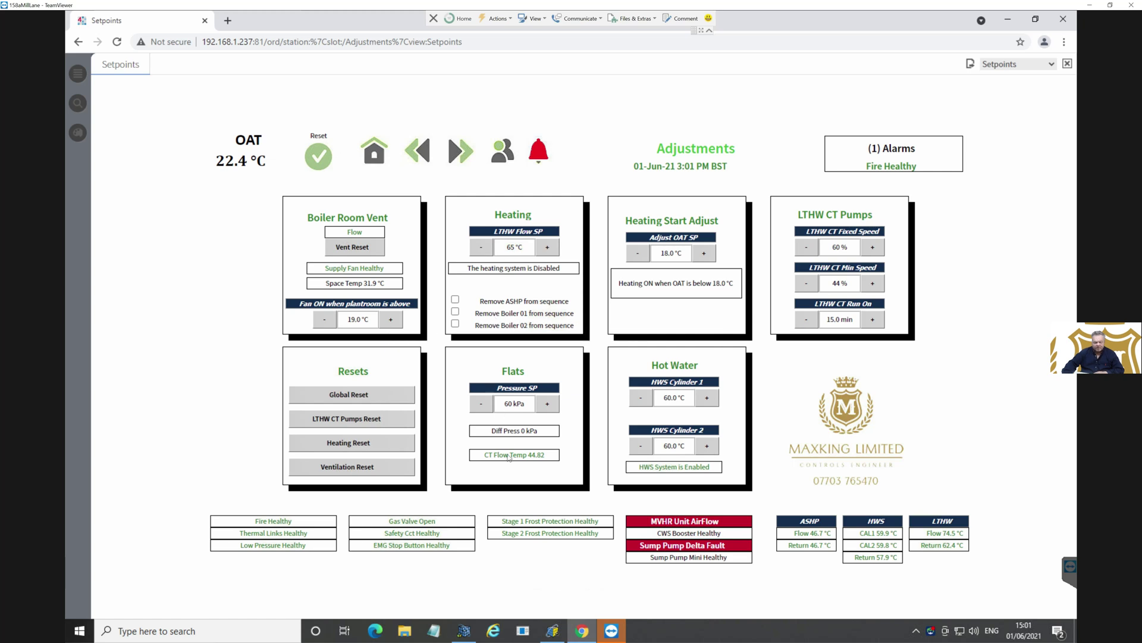
pyautogui.click(374, 154)
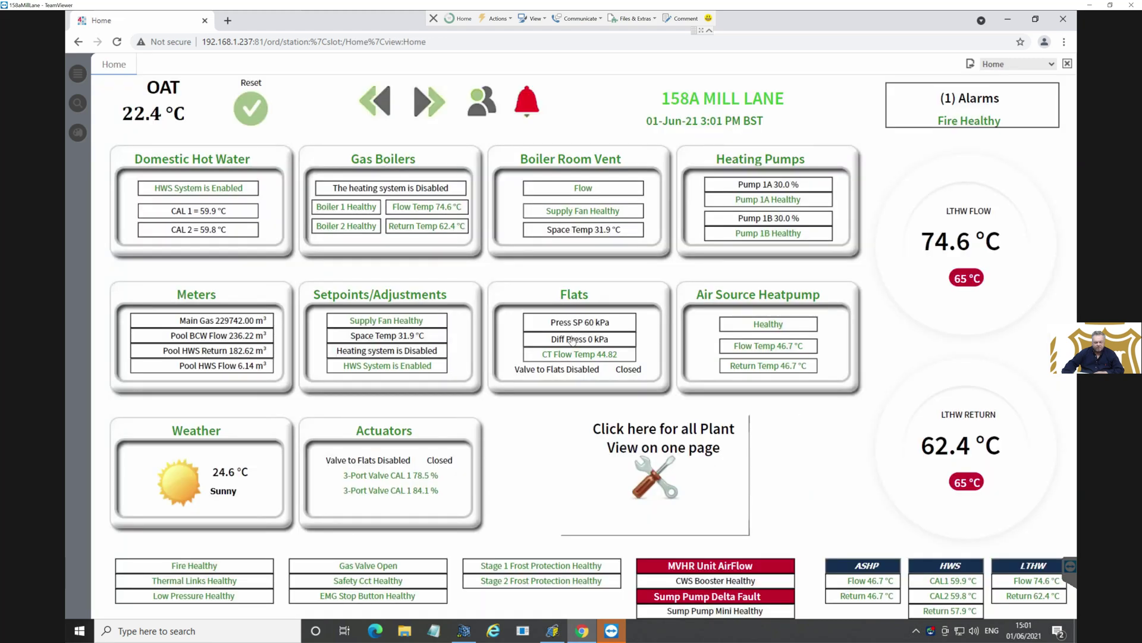
pyautogui.click(572, 339)
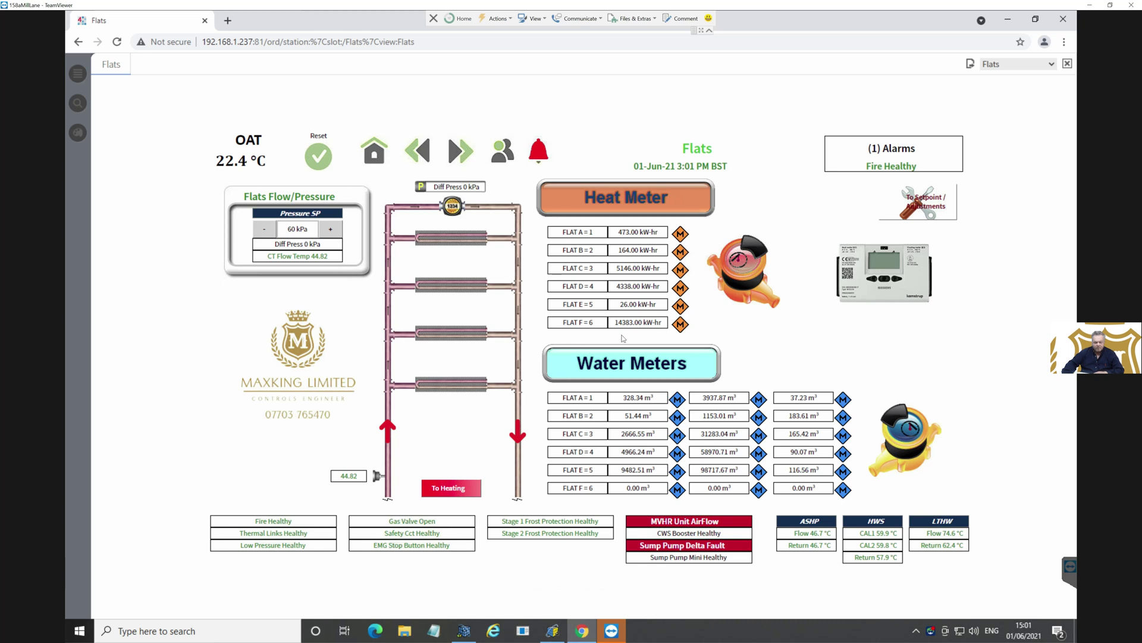
# Step: Leave the Flats page for the home page, examine the Air Source Heatpump graphic, and return home
pyautogui.click(375, 156)
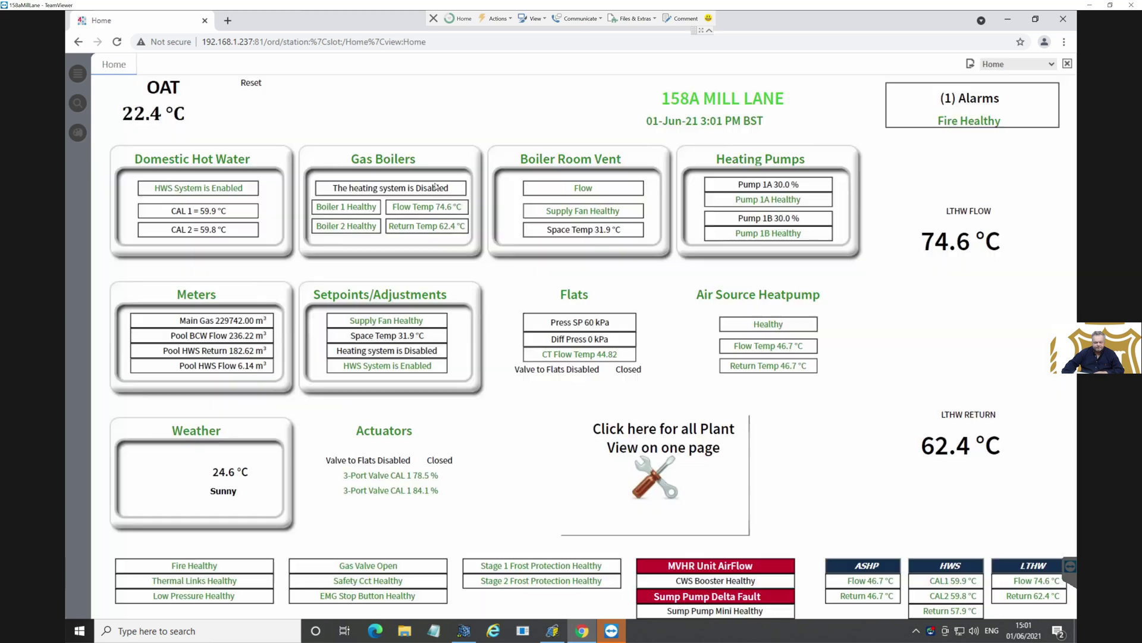
pyautogui.click(761, 350)
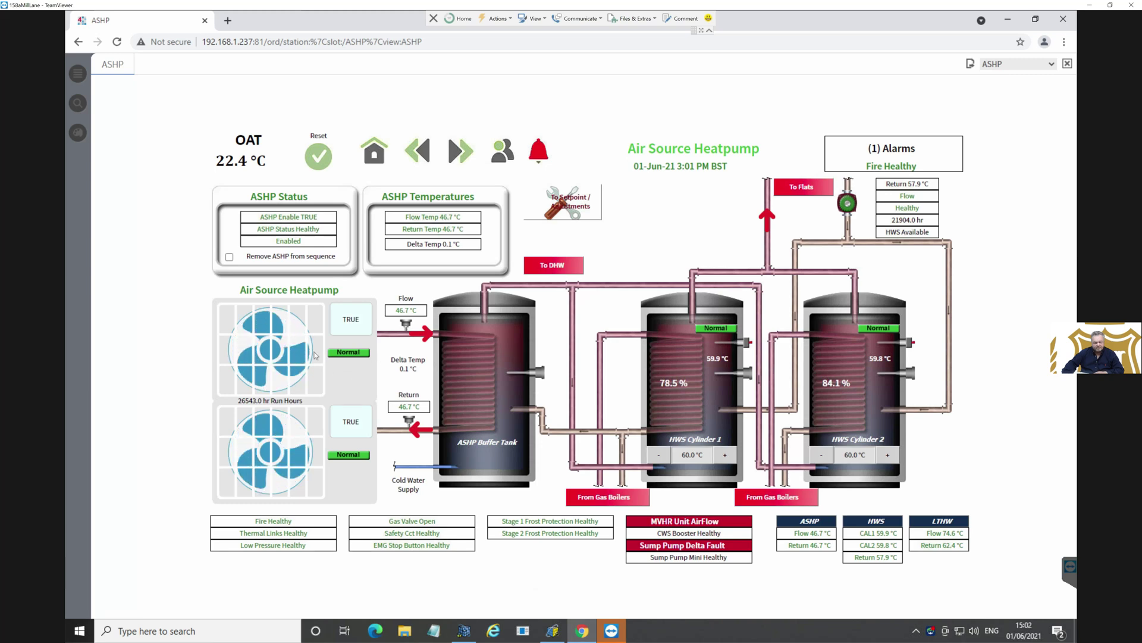
pyautogui.click(375, 154)
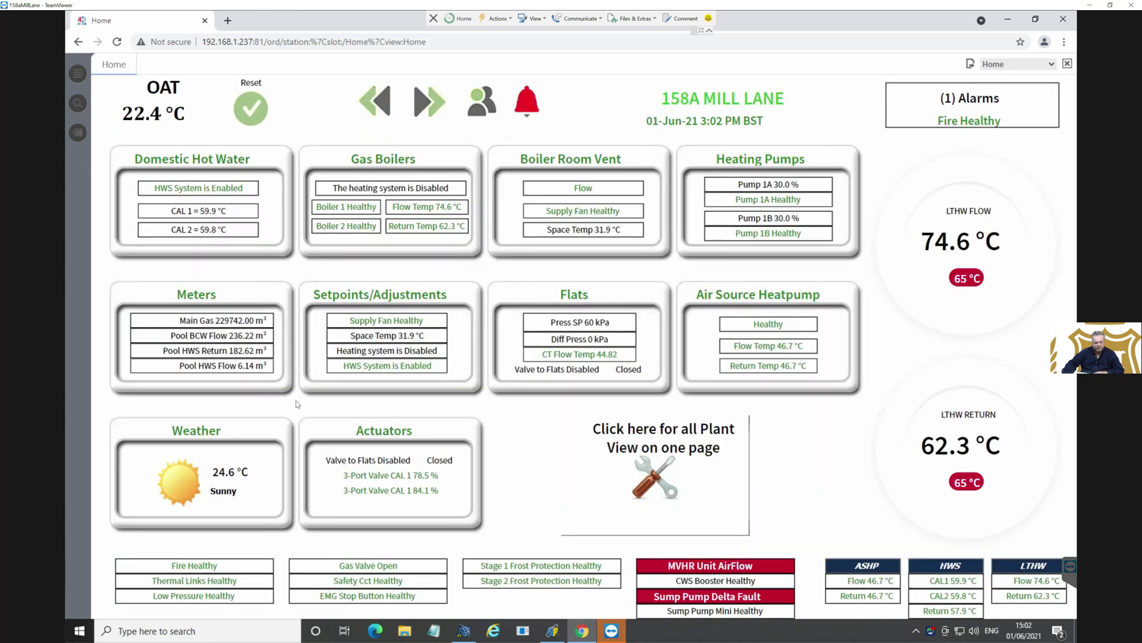
# Step: Examine the plant page linked from Actuators and the Weather Forecast page, returning to the home page after each
pyautogui.click(385, 474)
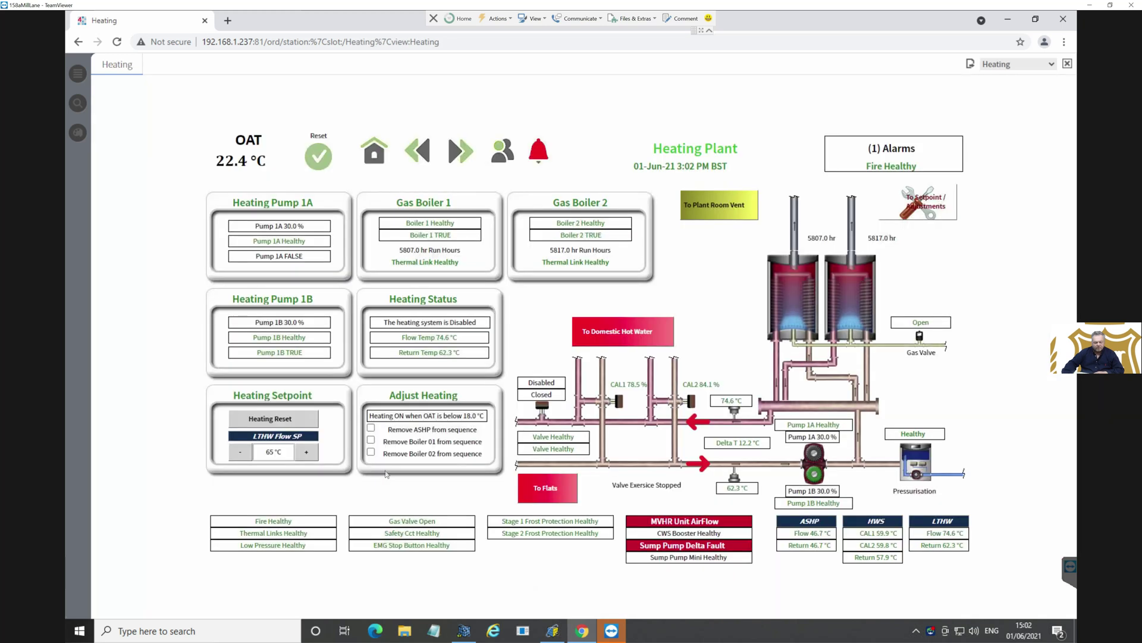
pyautogui.click(379, 156)
pyautogui.click(226, 487)
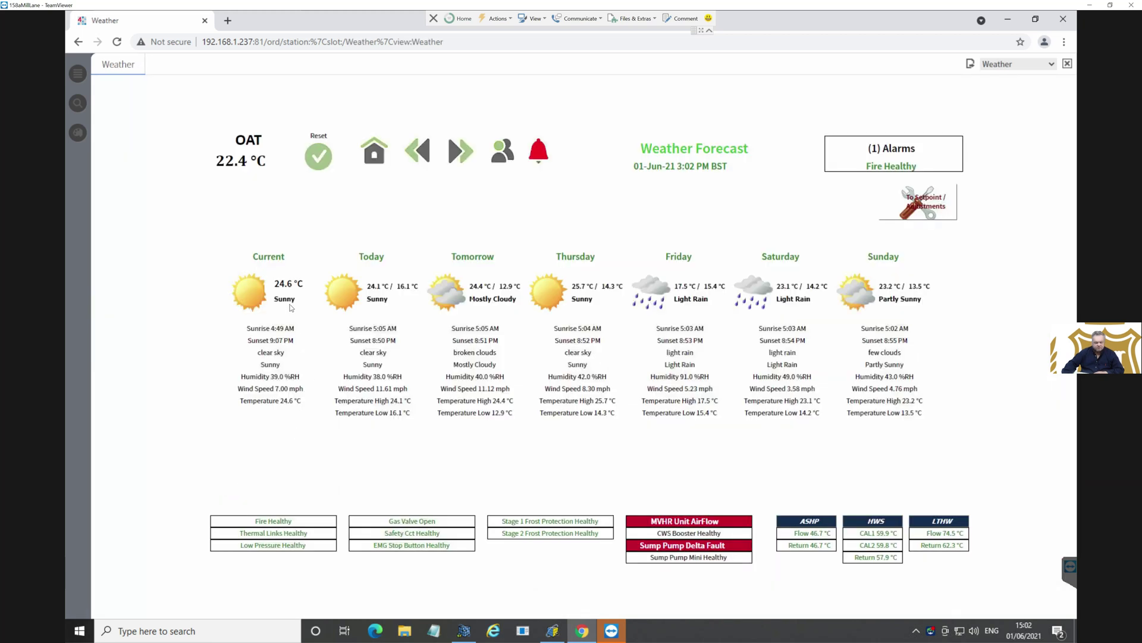
pyautogui.click(374, 164)
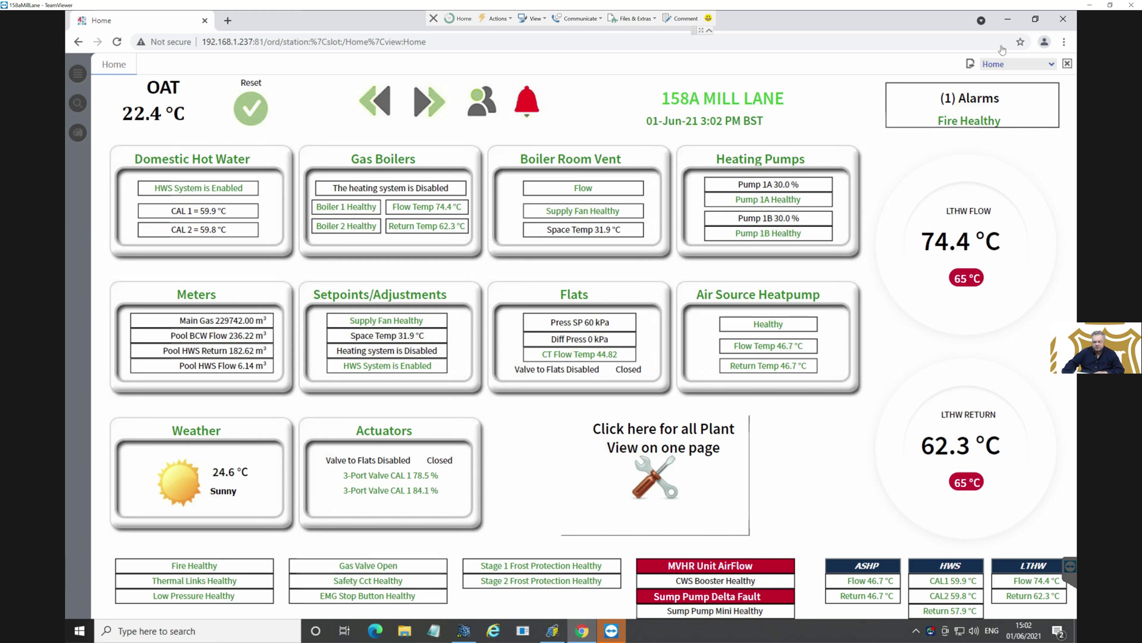
# Step: Switch to the EC-Net 4 Pro workbench and log on to the local Platform with the remembered credentials
pyautogui.click(1008, 19)
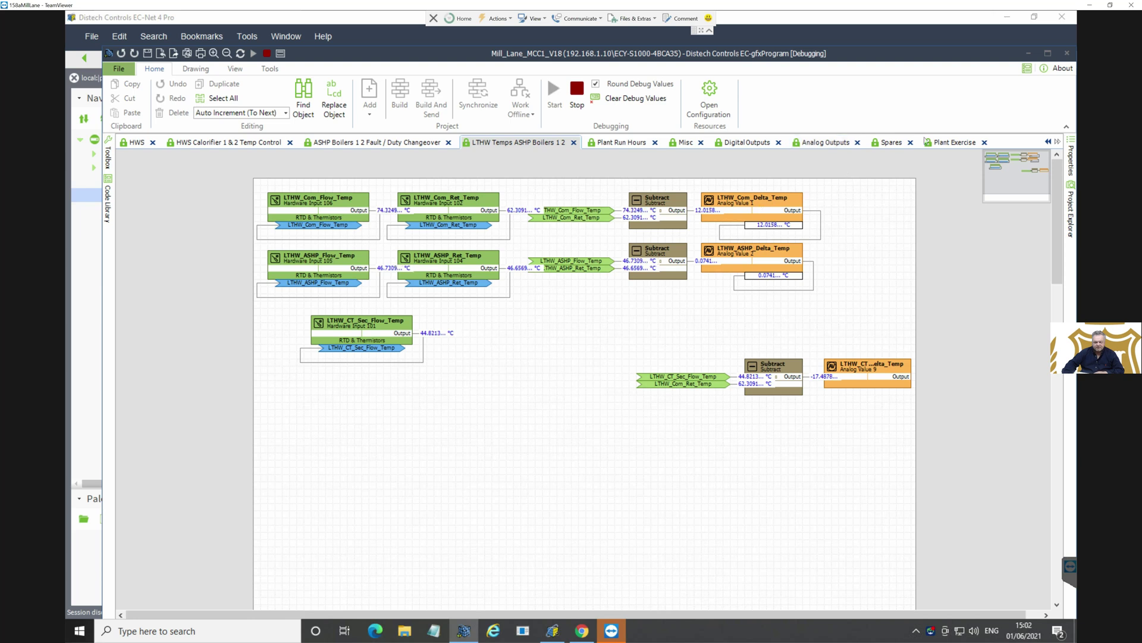
pyautogui.click(1028, 54)
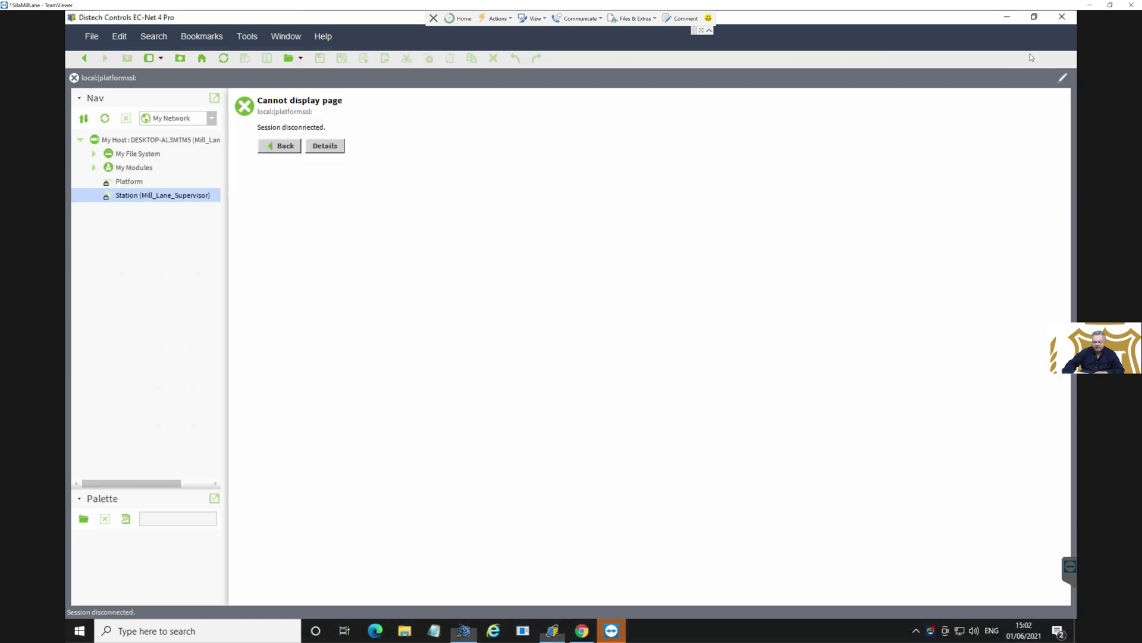
pyautogui.click(120, 184)
pyautogui.doubleClick(121, 185)
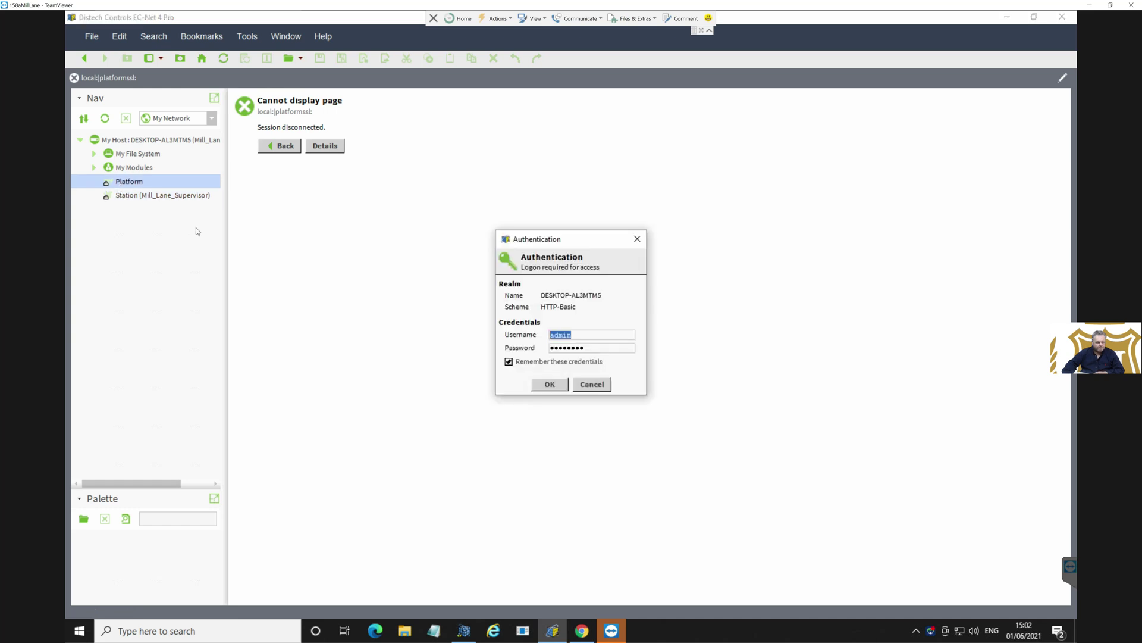
pyautogui.click(550, 384)
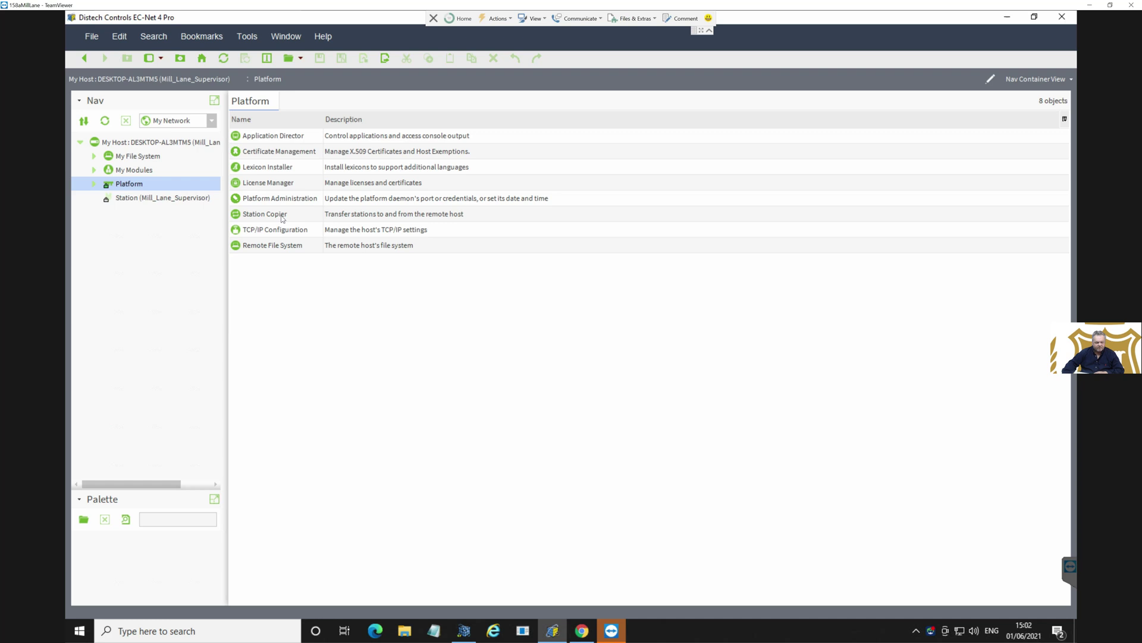
# Step: Use Station Copier to copy every file of the Mill_Lane_Supervisor station to this computer as Mill_Lane_Supervisor_010621
pyautogui.doubleClick(282, 215)
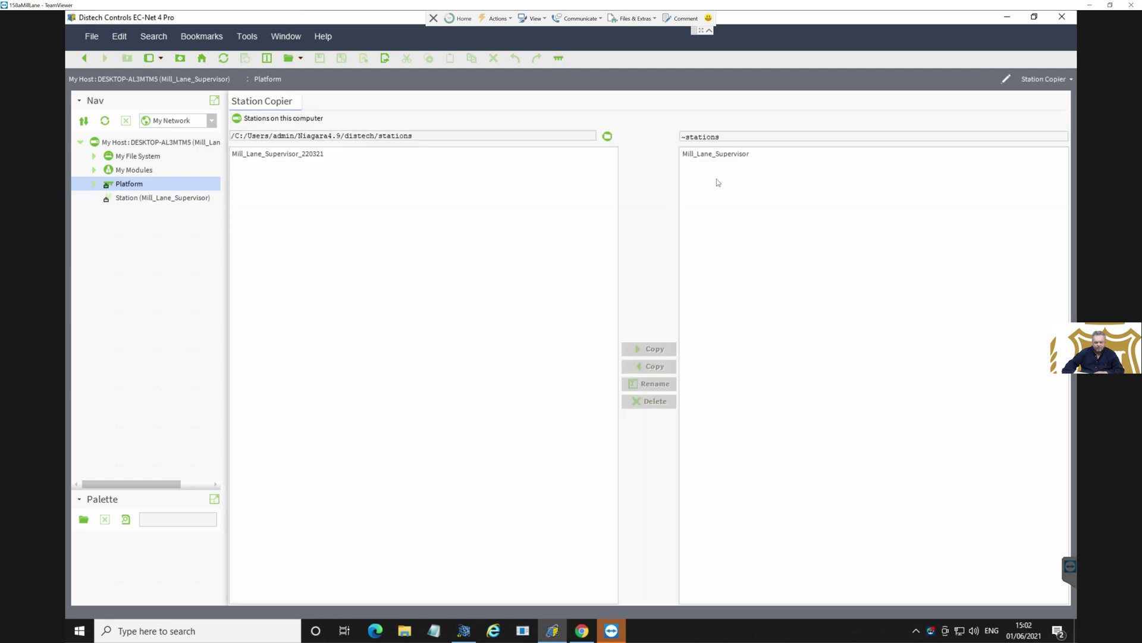
pyautogui.click(712, 155)
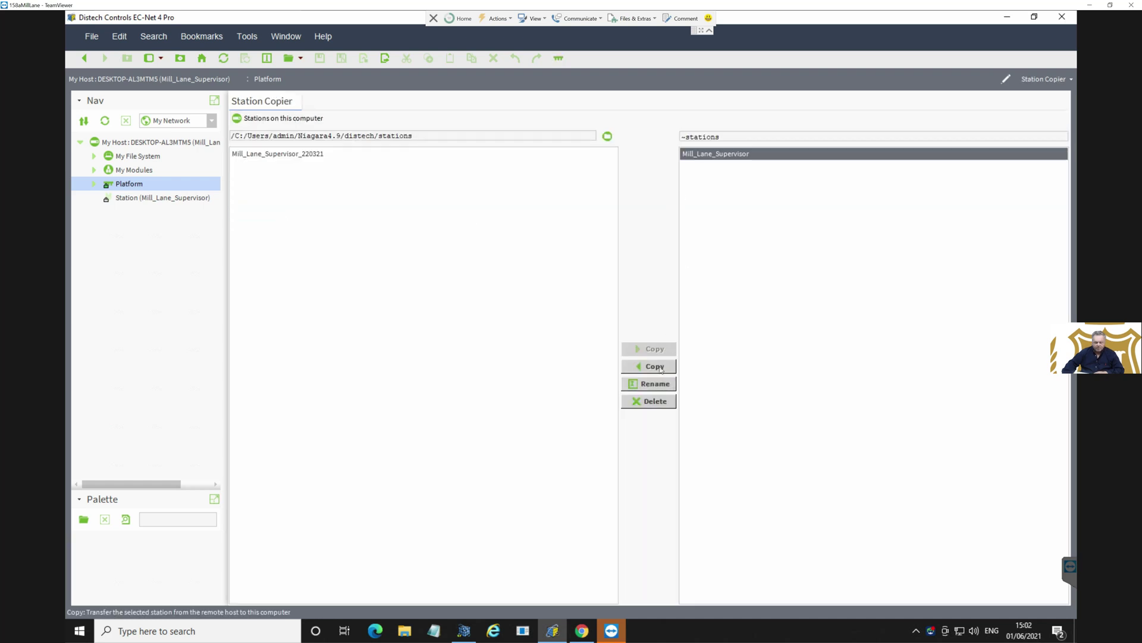
pyautogui.click(655, 366)
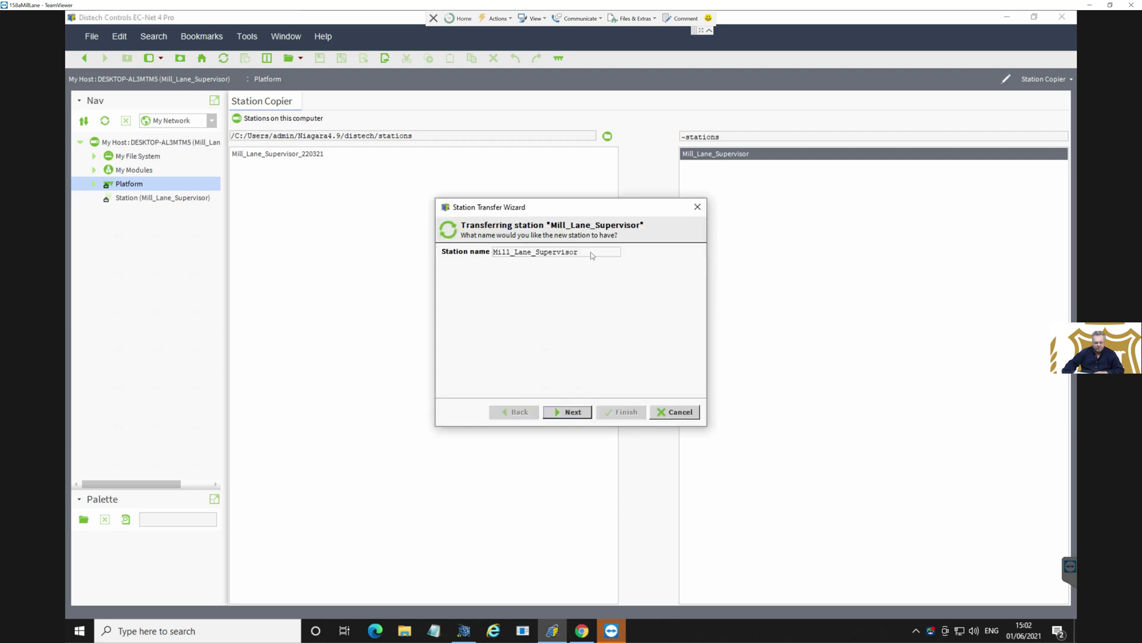
pyautogui.write('_')
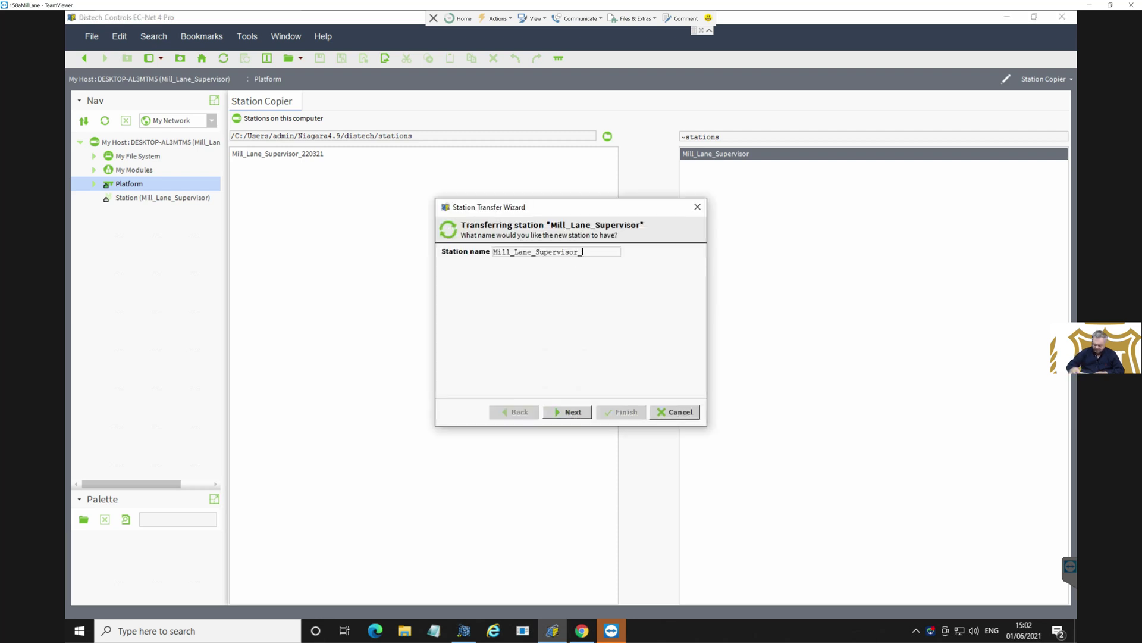
pyautogui.write('010621')
pyautogui.click(575, 414)
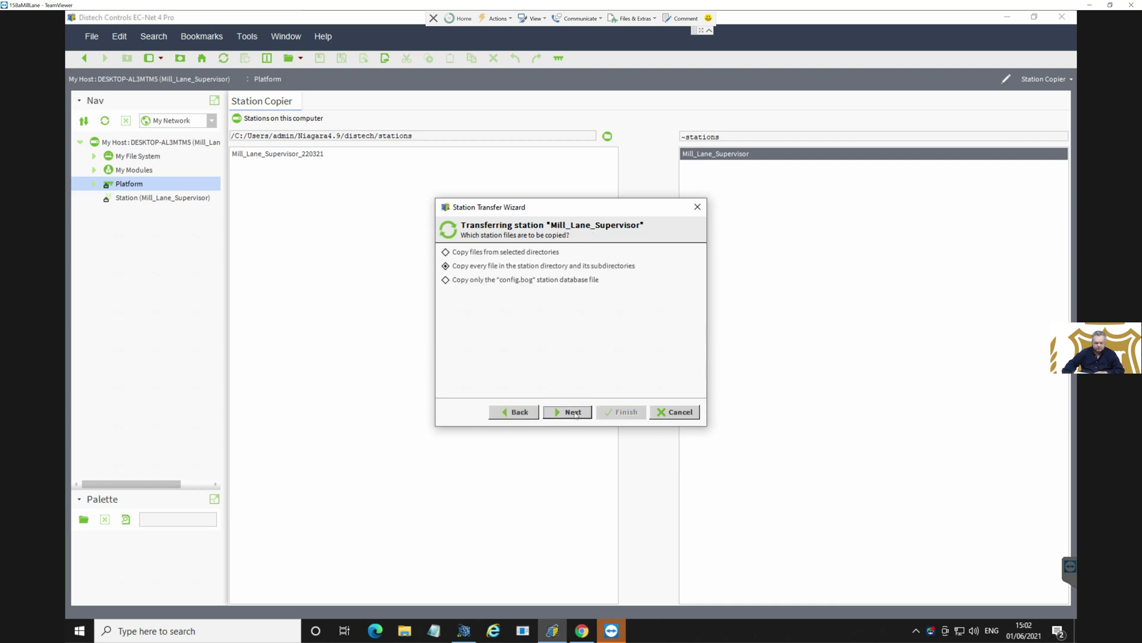
pyautogui.click(574, 413)
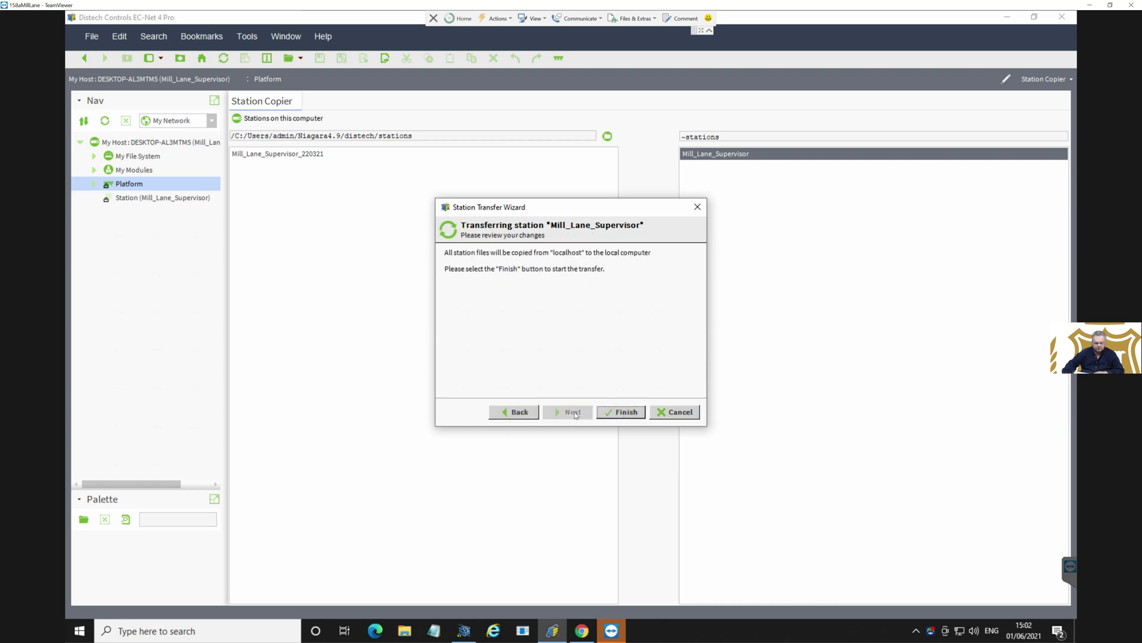
pyautogui.click(621, 412)
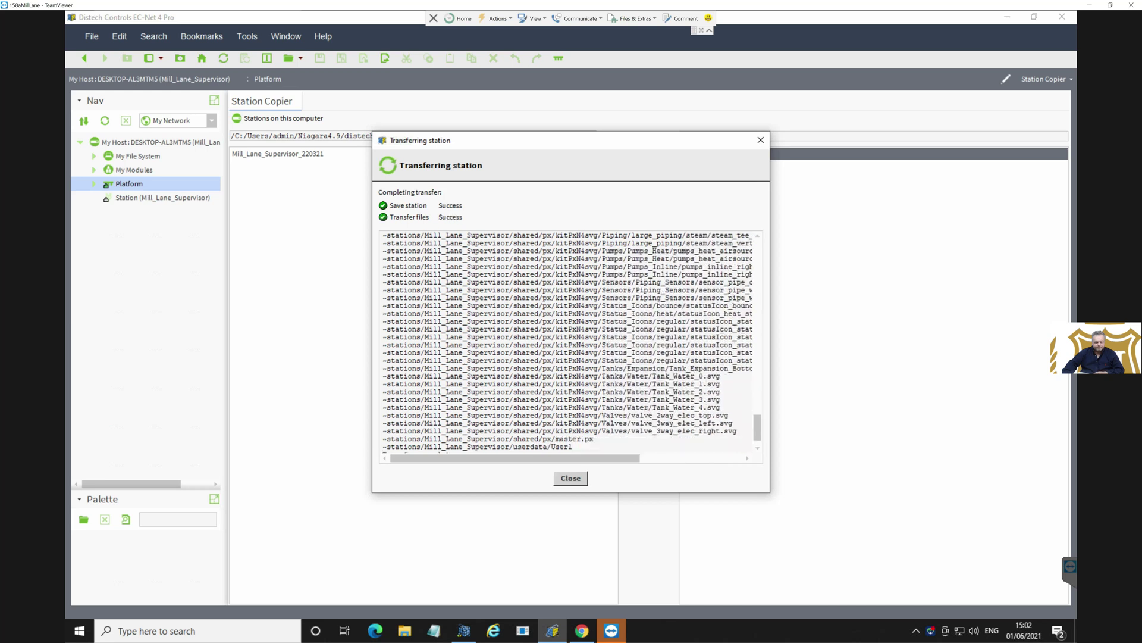
pyautogui.click(572, 480)
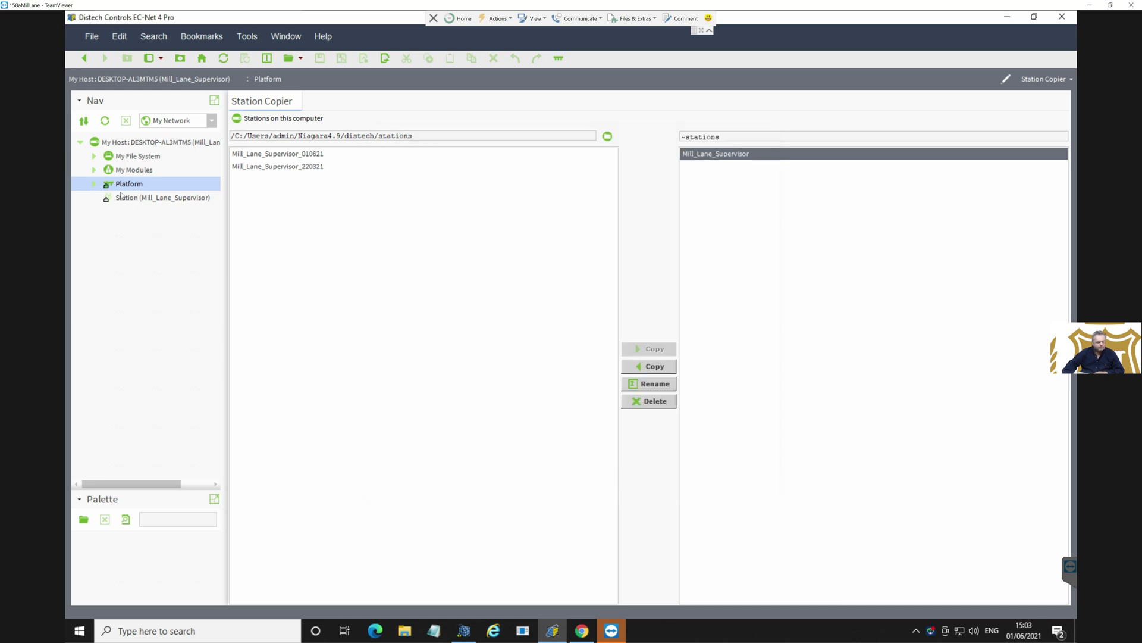
# Step: Examine the Mill_Lane_Supervisor station's output log in the Application Director, including the SEVERE stack trace and earlier entries
pyautogui.click(94, 186)
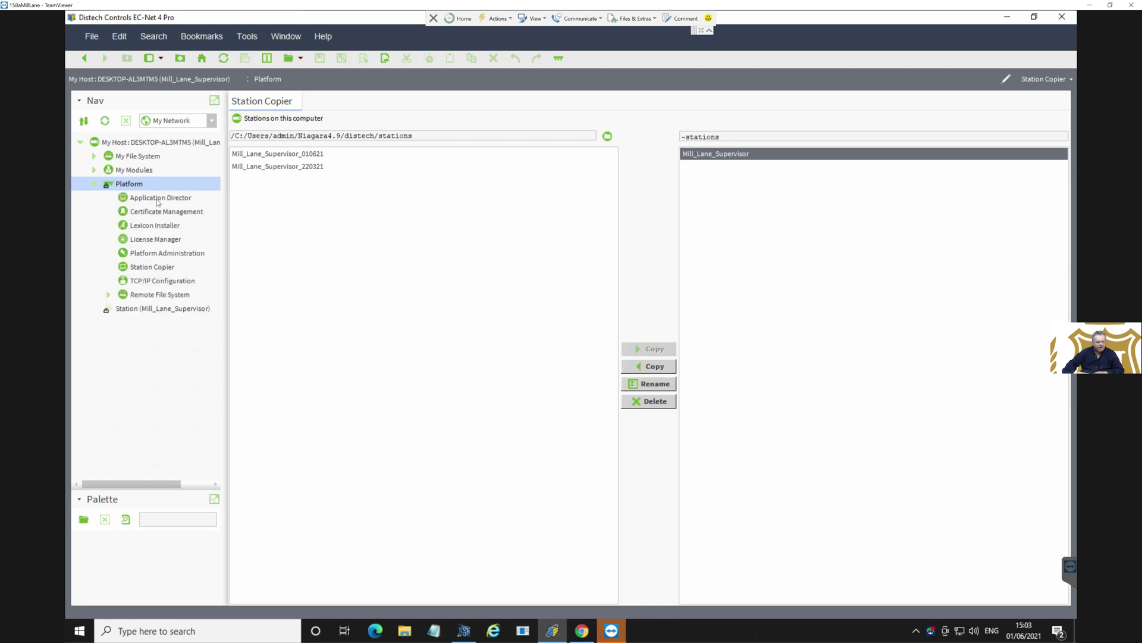
pyautogui.click(155, 198)
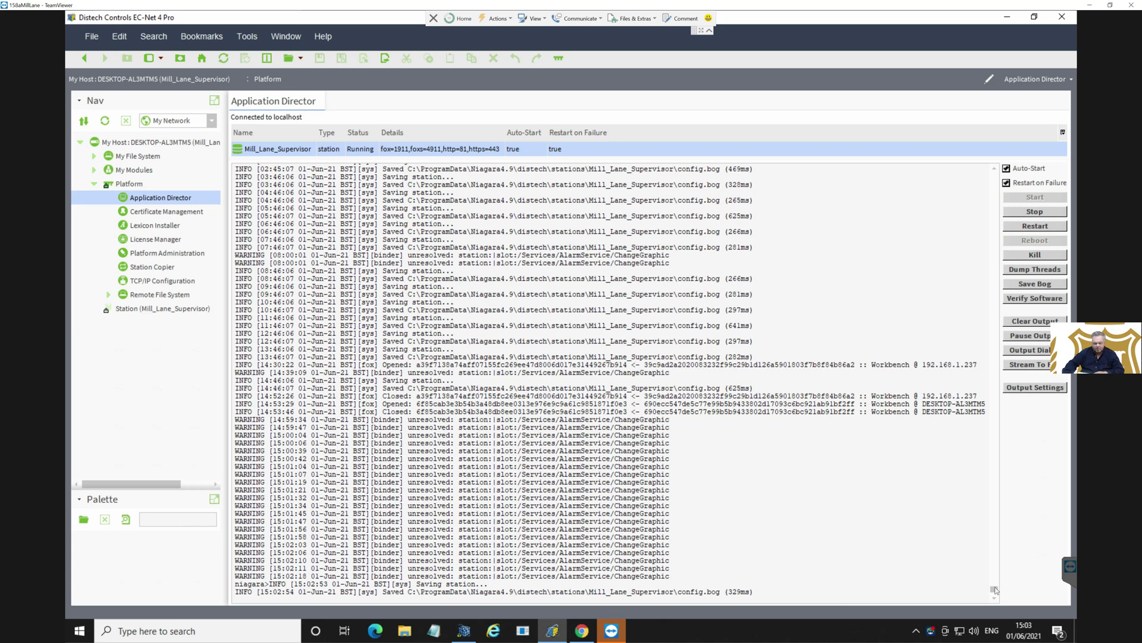
pyautogui.scroll(10, 996, 589)
pyautogui.scroll(1, 997, 589)
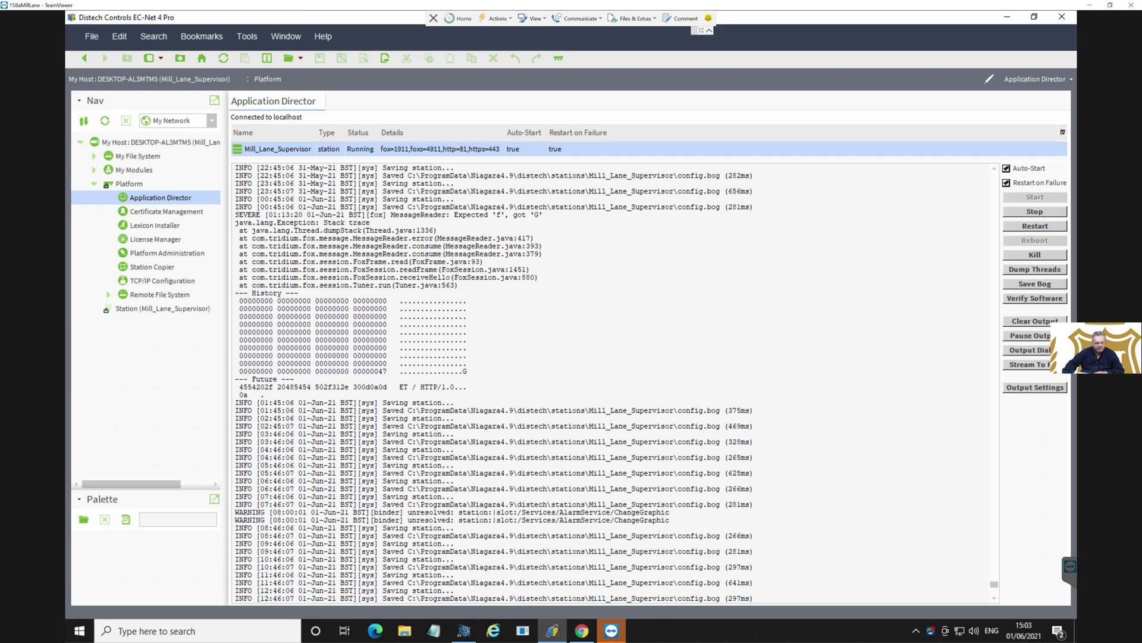
pyautogui.scroll(-2, 607, 381)
pyautogui.moveTo(235, 176); pyautogui.dragTo(387, 214)
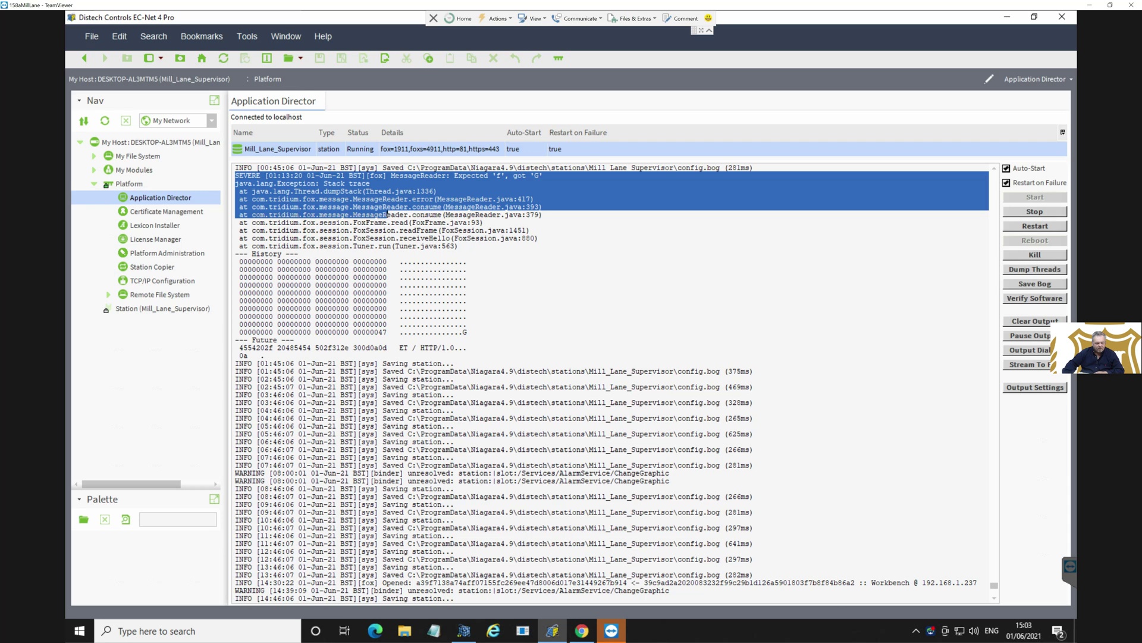
pyautogui.click(324, 246)
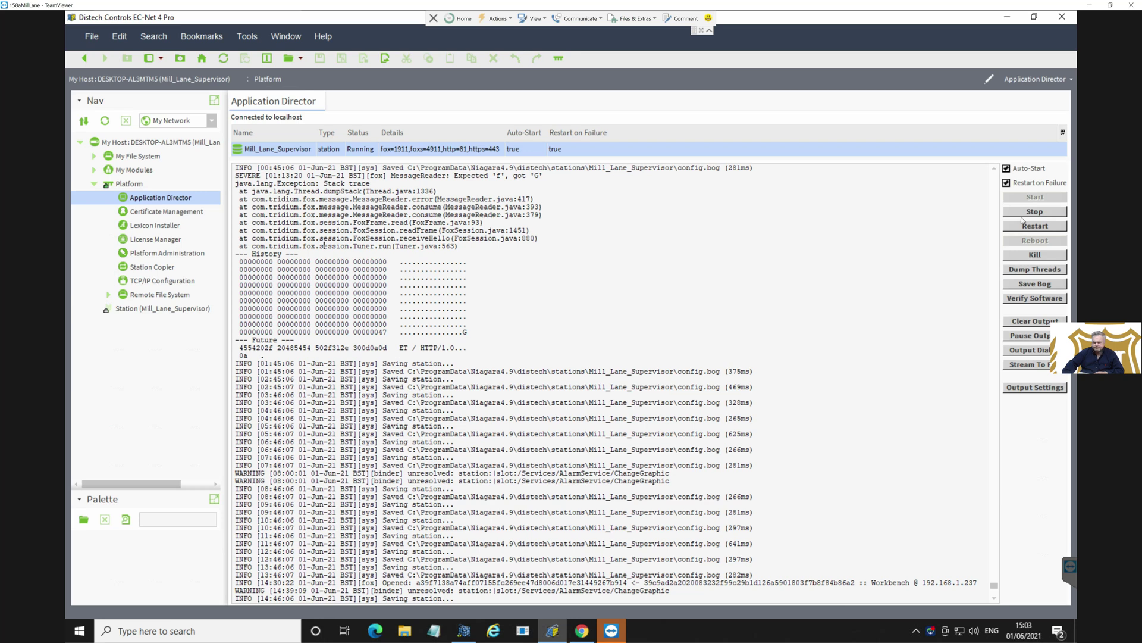
pyautogui.click(994, 169)
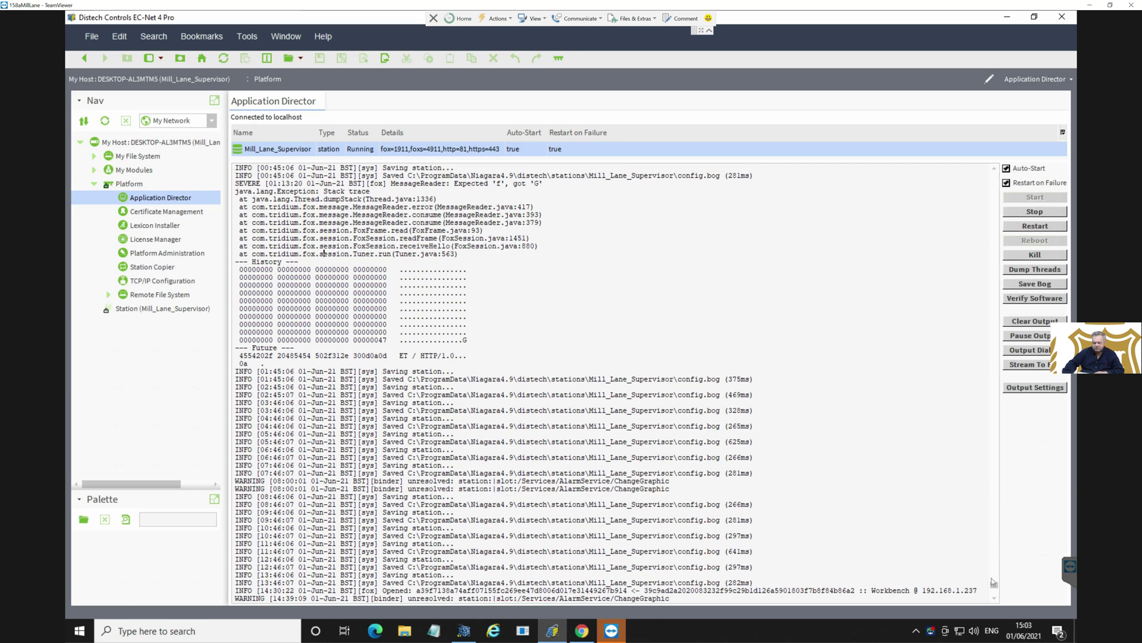
pyautogui.moveTo(995, 586); pyautogui.dragTo(1030, 476)
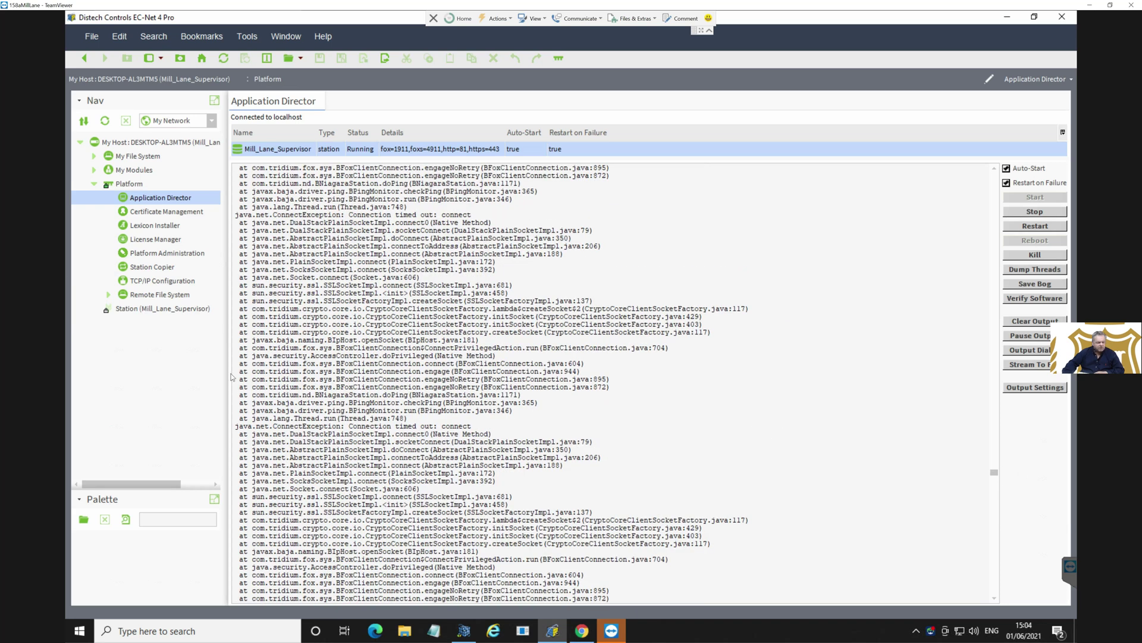
# Step: Log on to the Mill_Lane_Supervisor station with the remembered credentials and expand the Services under its Config
pyautogui.click(138, 310)
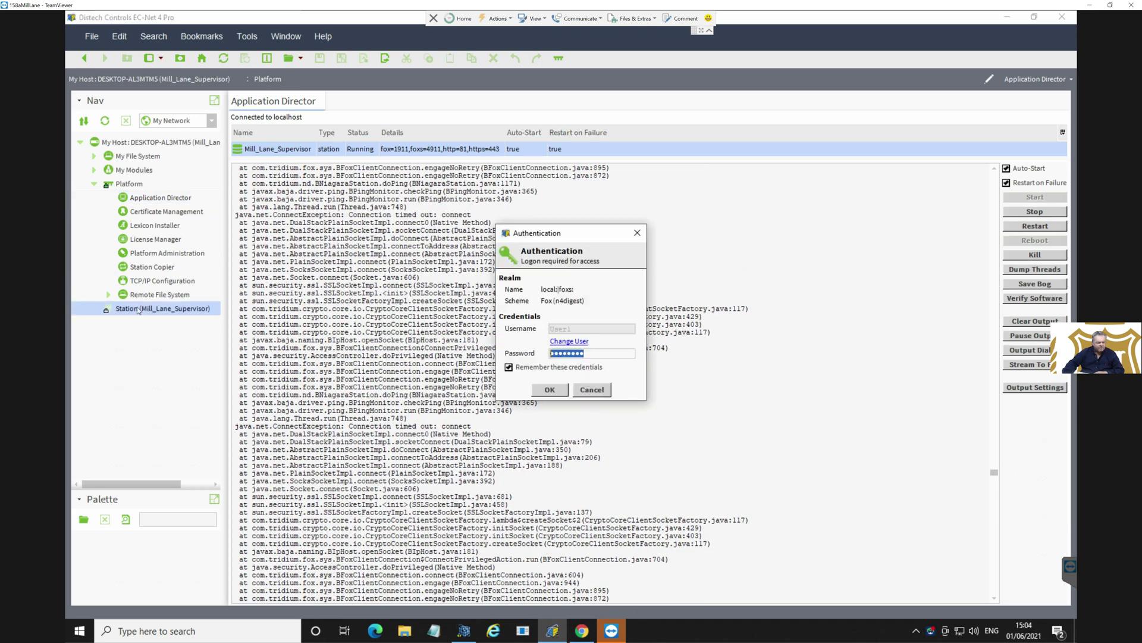
pyautogui.press('Return')
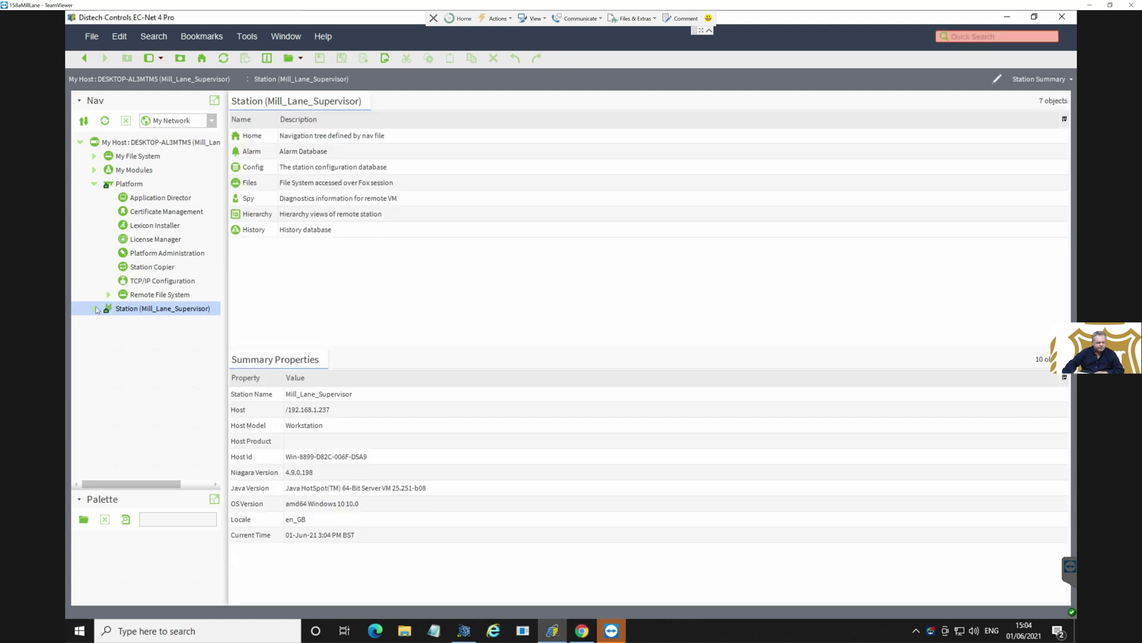
pyautogui.click(95, 309)
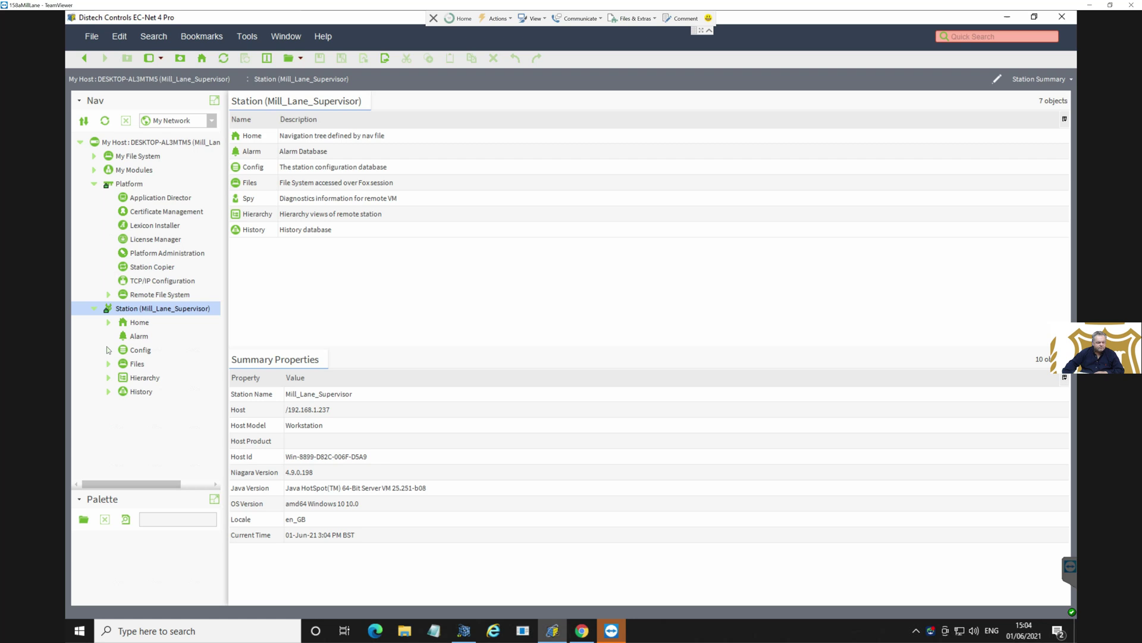
pyautogui.click(108, 350)
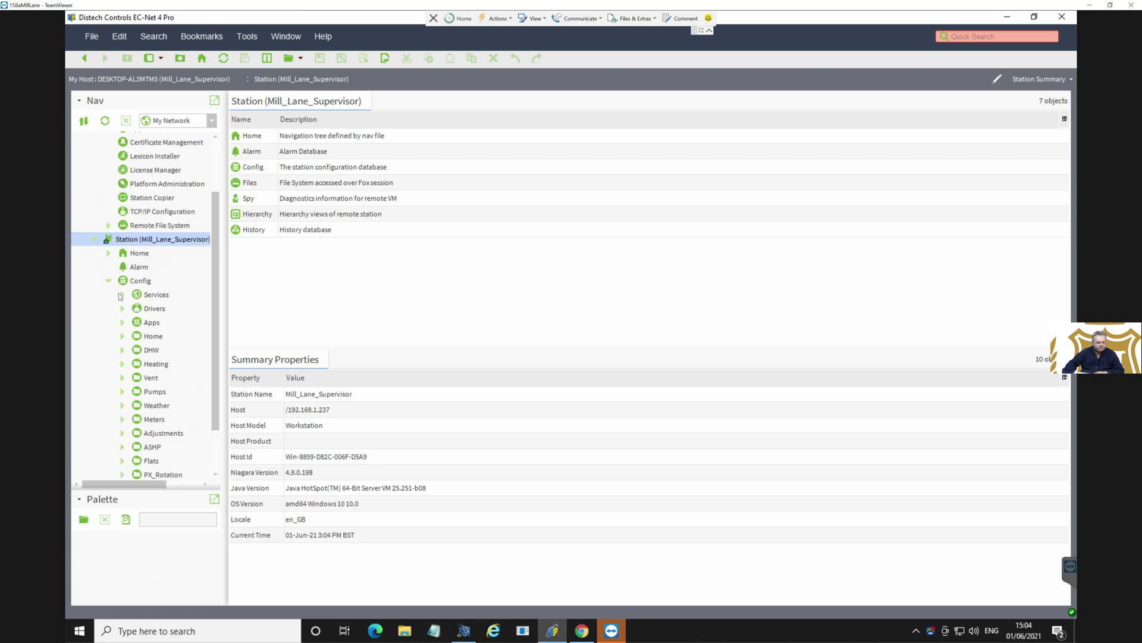
pyautogui.click(123, 296)
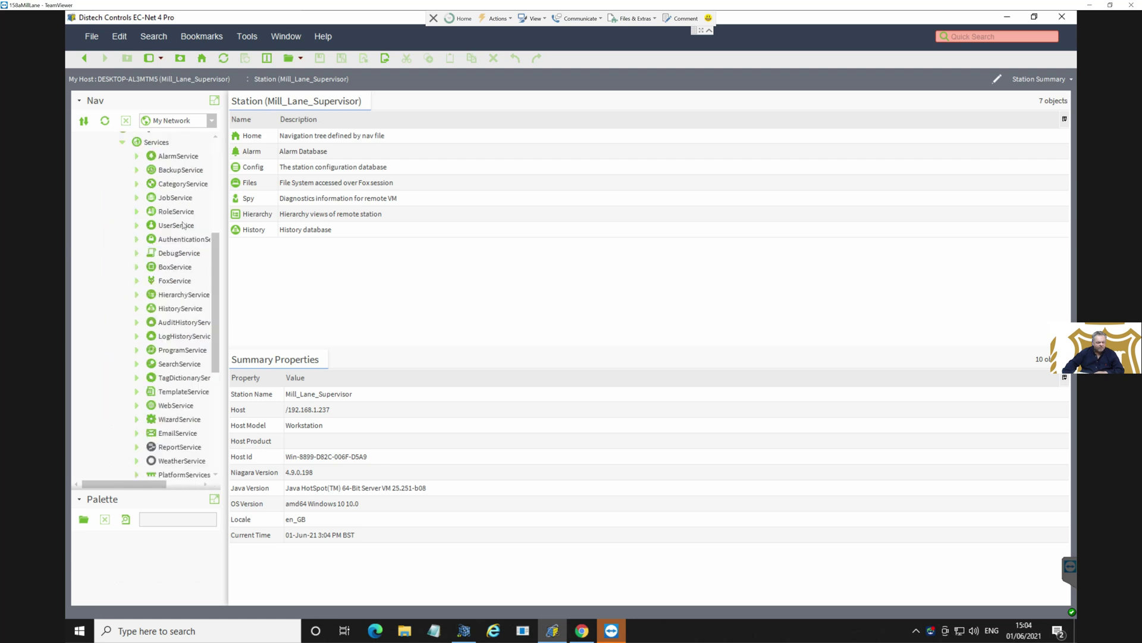
# Step: Run a station backup from BackupService, saving it as backup_Mill_Lane_Supervisor_210601_1504.dist in the backups folder
pyautogui.doubleClick(181, 171)
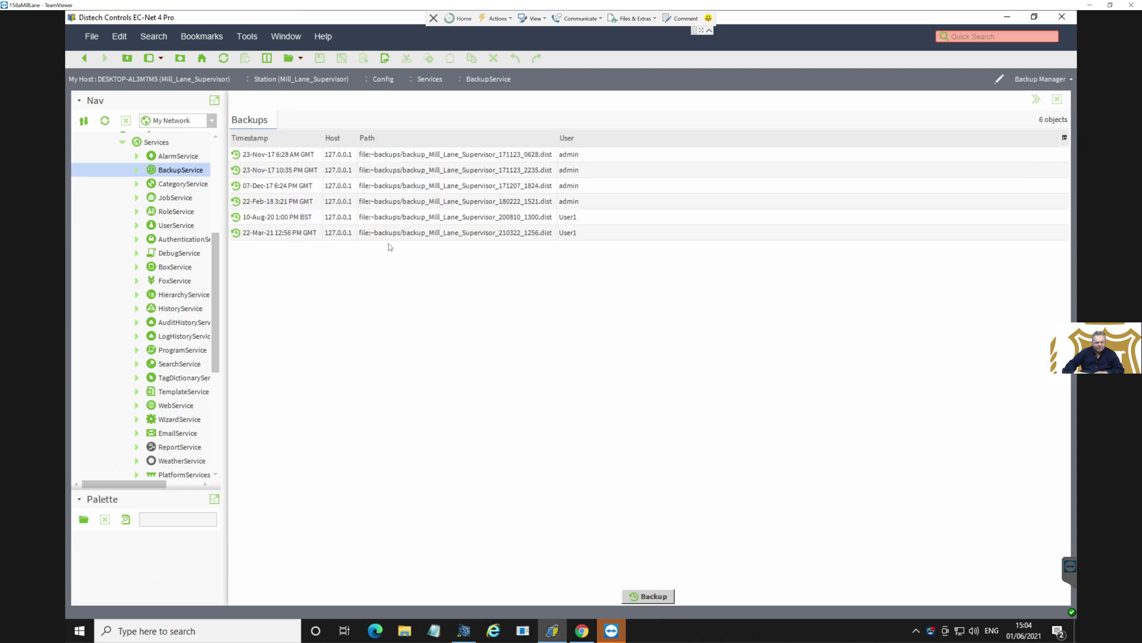
pyautogui.click(649, 597)
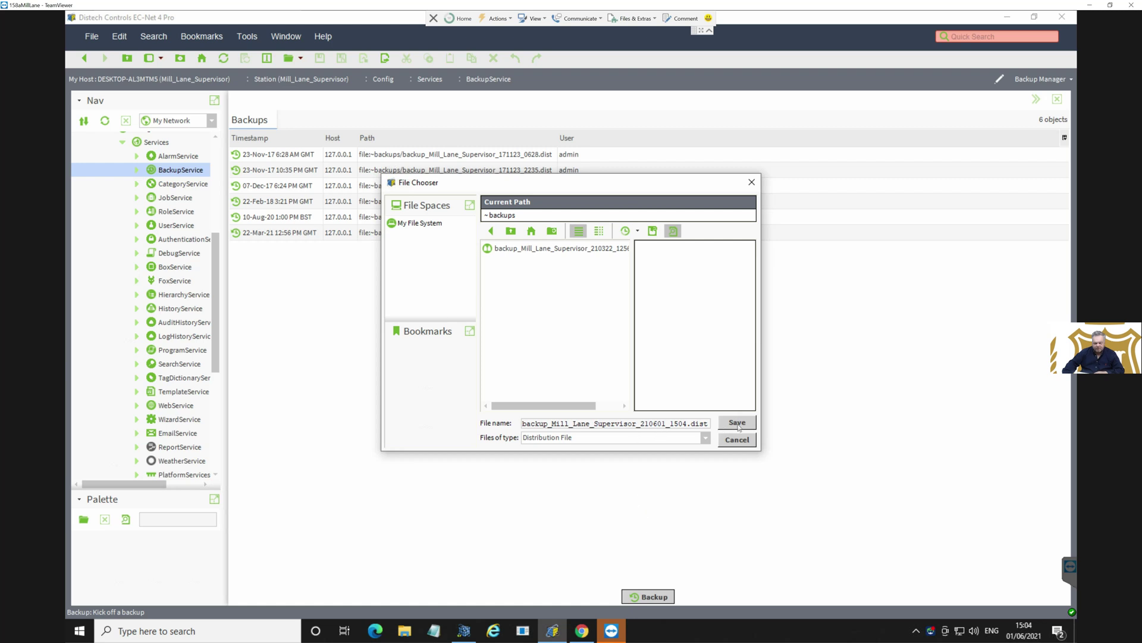
pyautogui.click(738, 423)
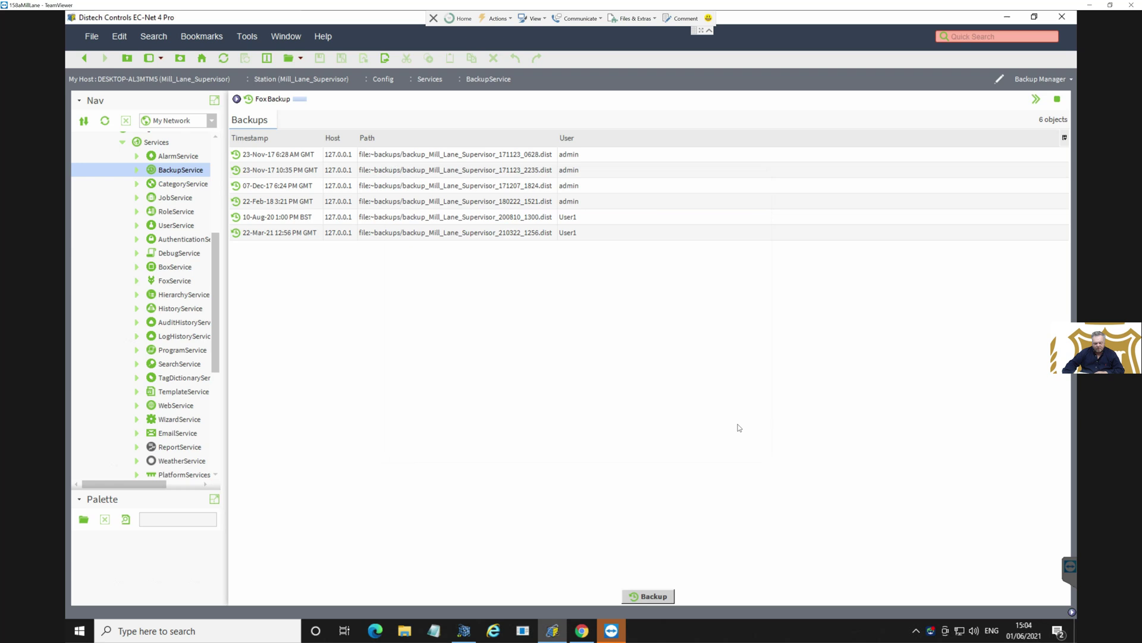
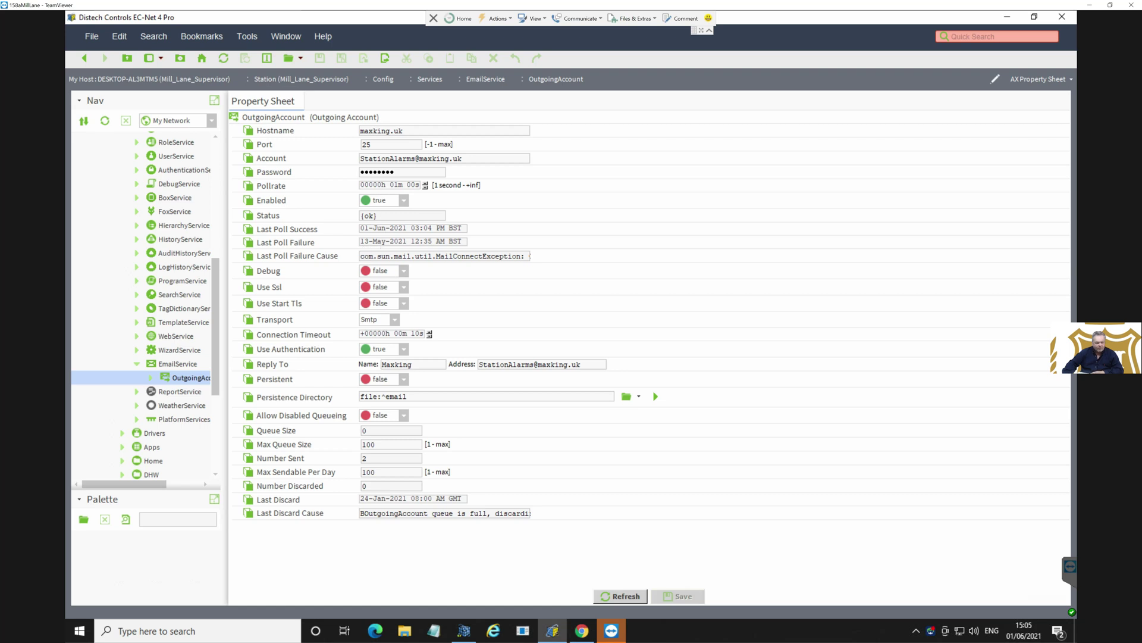
# Step: Collapse EmailService and open the station's PlatformServices details for review
pyautogui.click(138, 365)
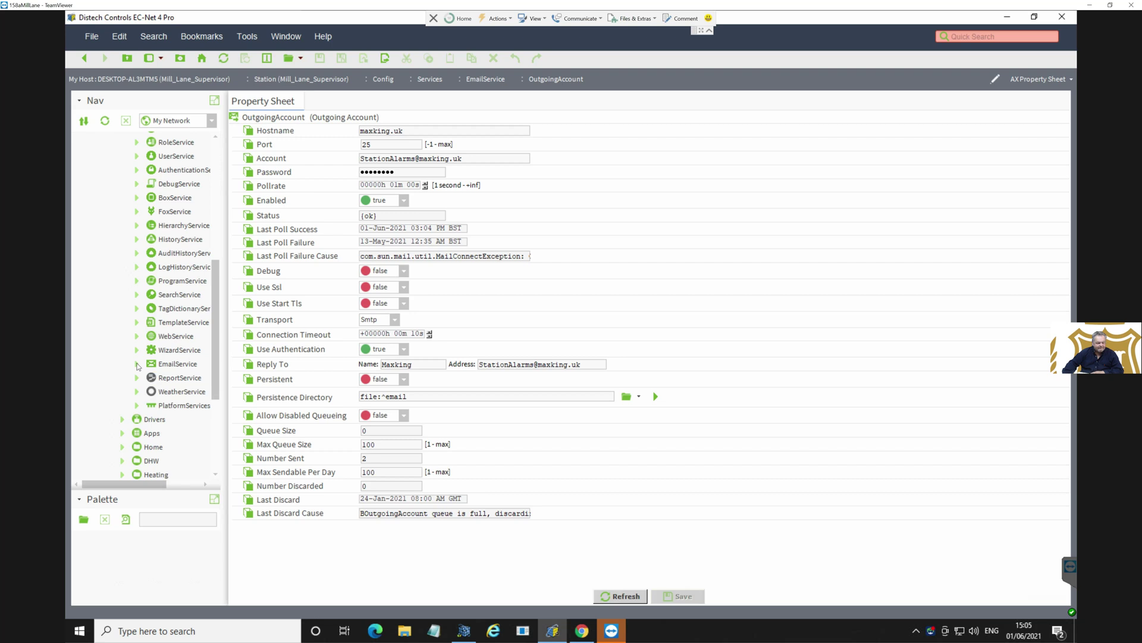
pyautogui.doubleClick(175, 405)
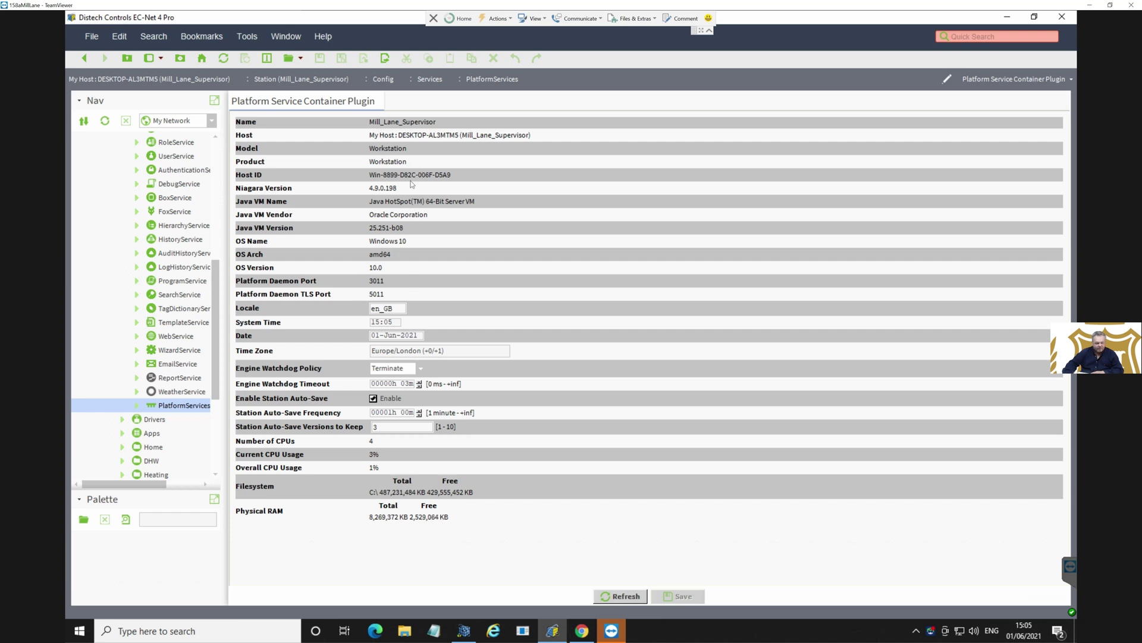
# Step: Open the AlarmService's ConsoleRecipient alarm console and acknowledge the NiagaraNetwork Maxking Ping Success alarms
pyautogui.moveTo(216, 283); pyautogui.dragTo(221, 230)
pyautogui.scroll(2, 222, 219)
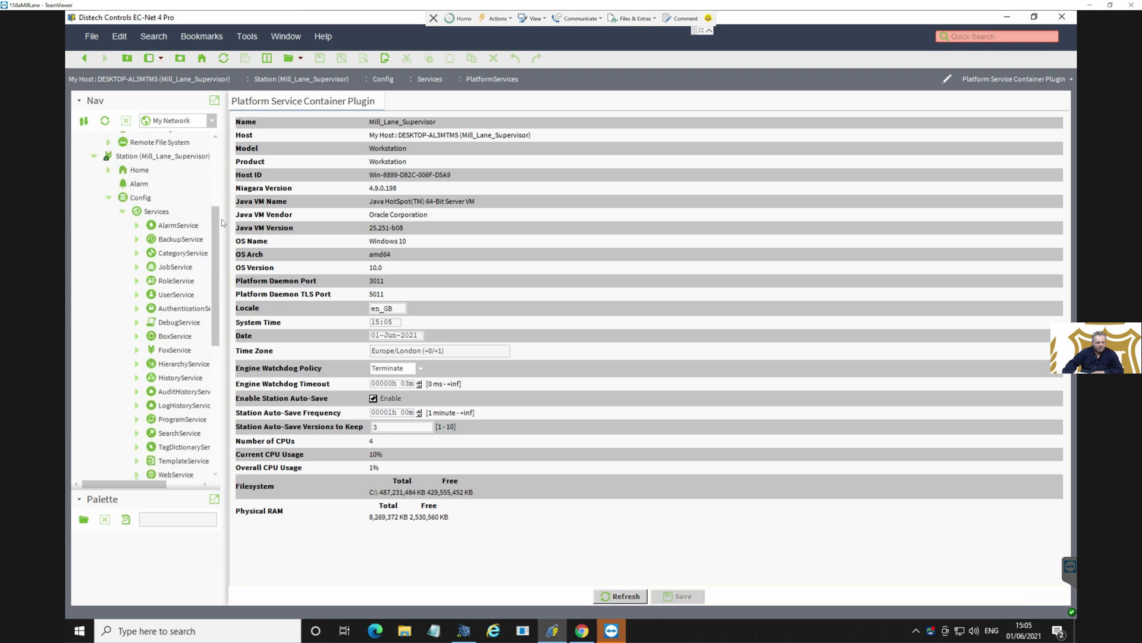
pyautogui.doubleClick(178, 242)
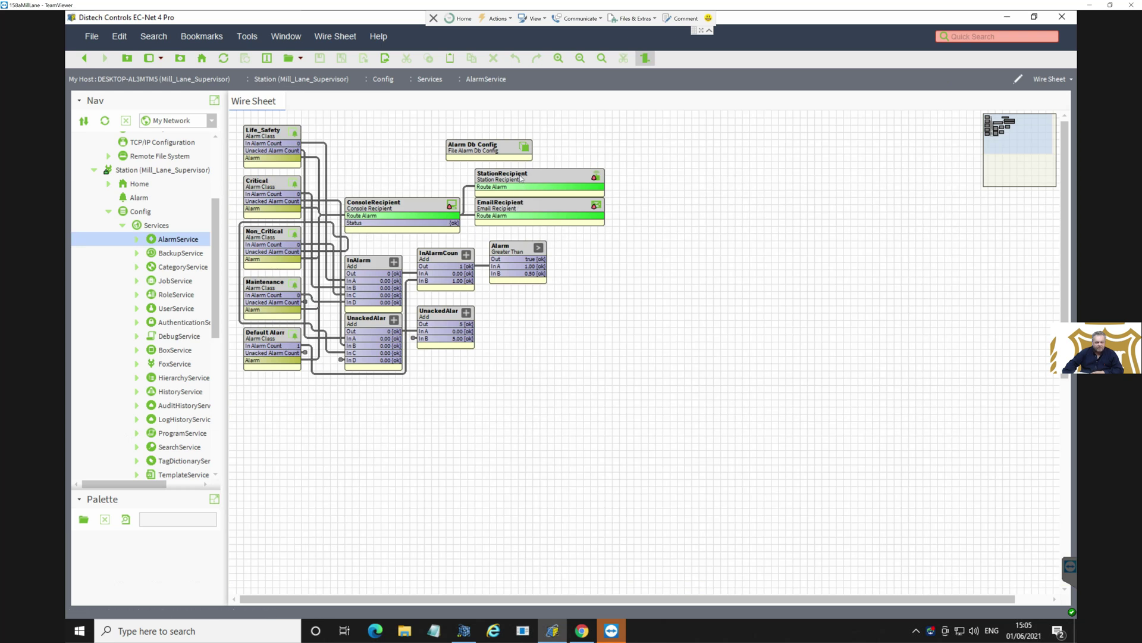
pyautogui.click(521, 179)
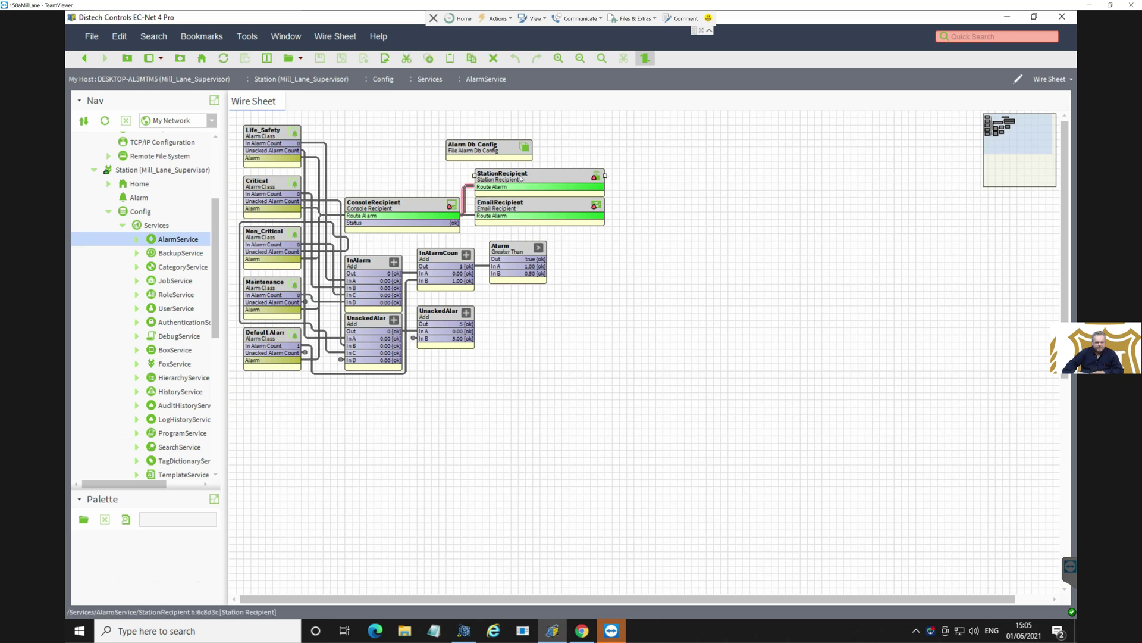
pyautogui.doubleClick(421, 209)
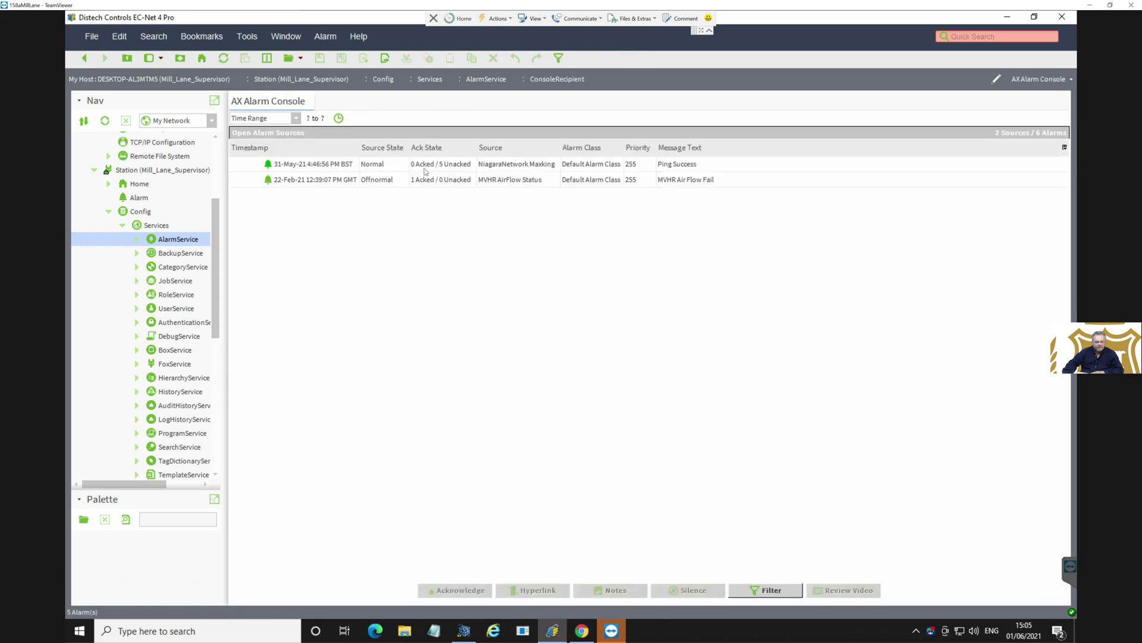
pyautogui.click(553, 168)
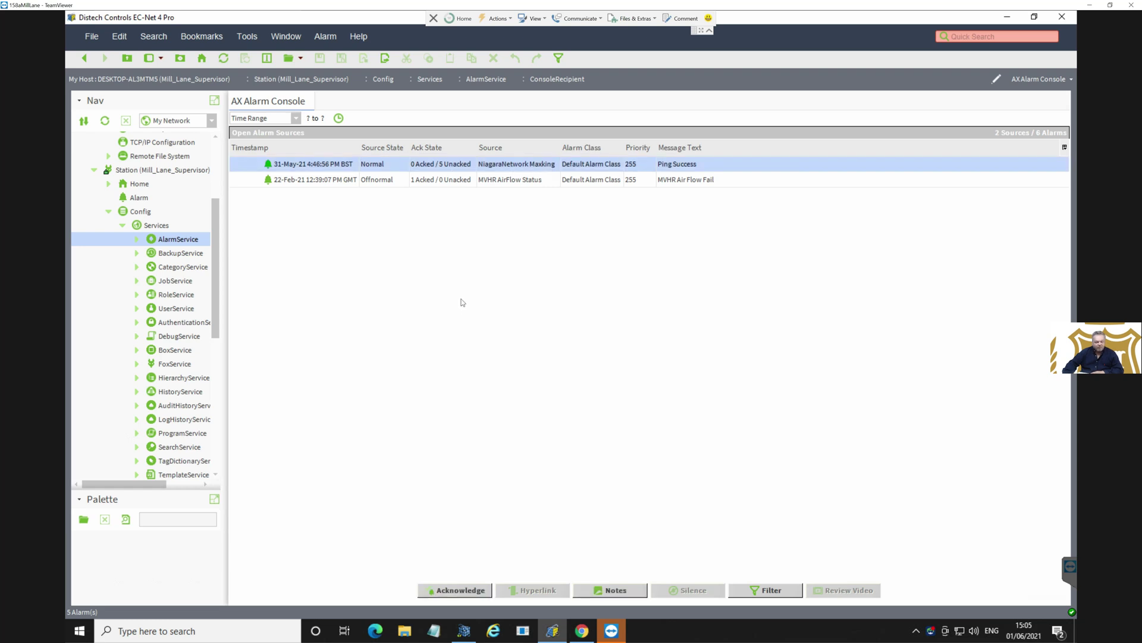
pyautogui.click(462, 591)
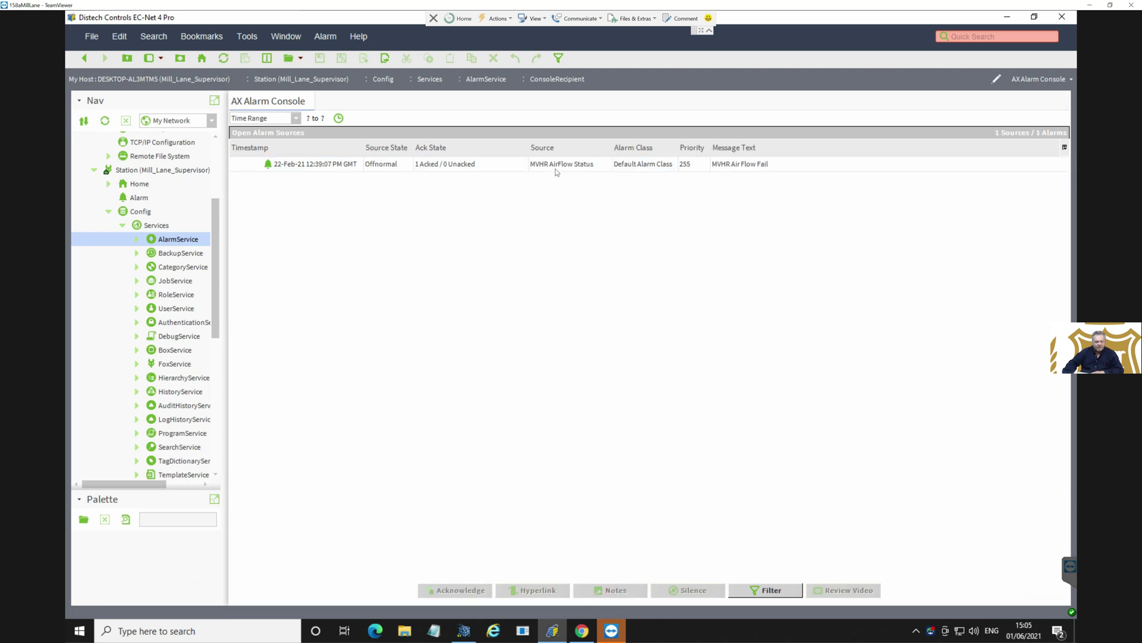
# Step: Try to acknowledge the MVHR AirFlow Status alarm in the alarm console
pyautogui.click(550, 169)
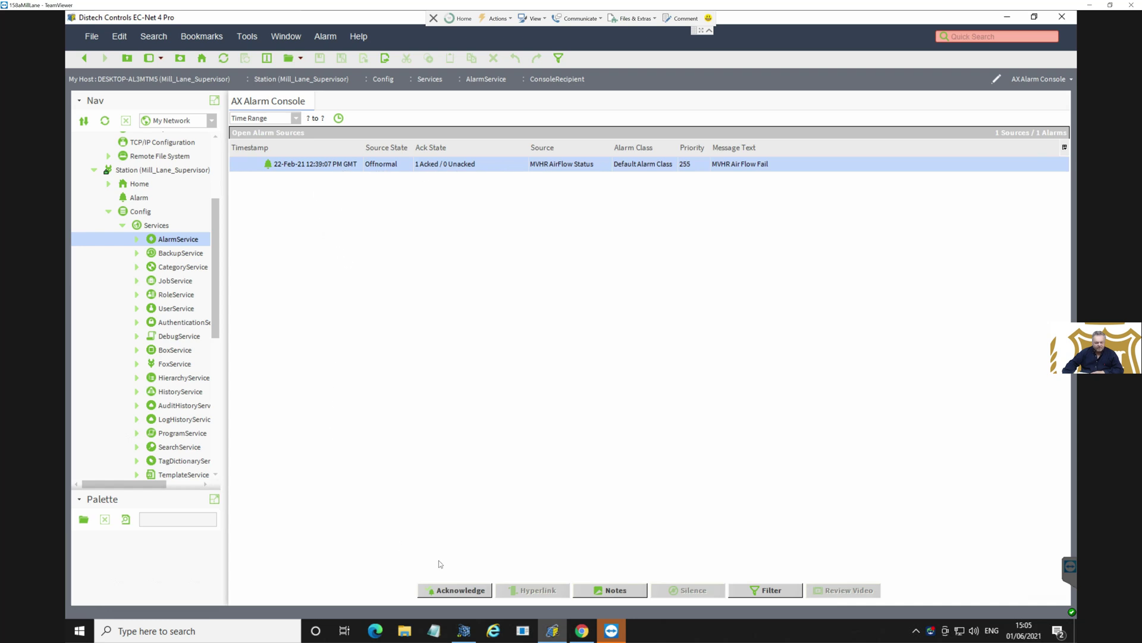
pyautogui.click(459, 593)
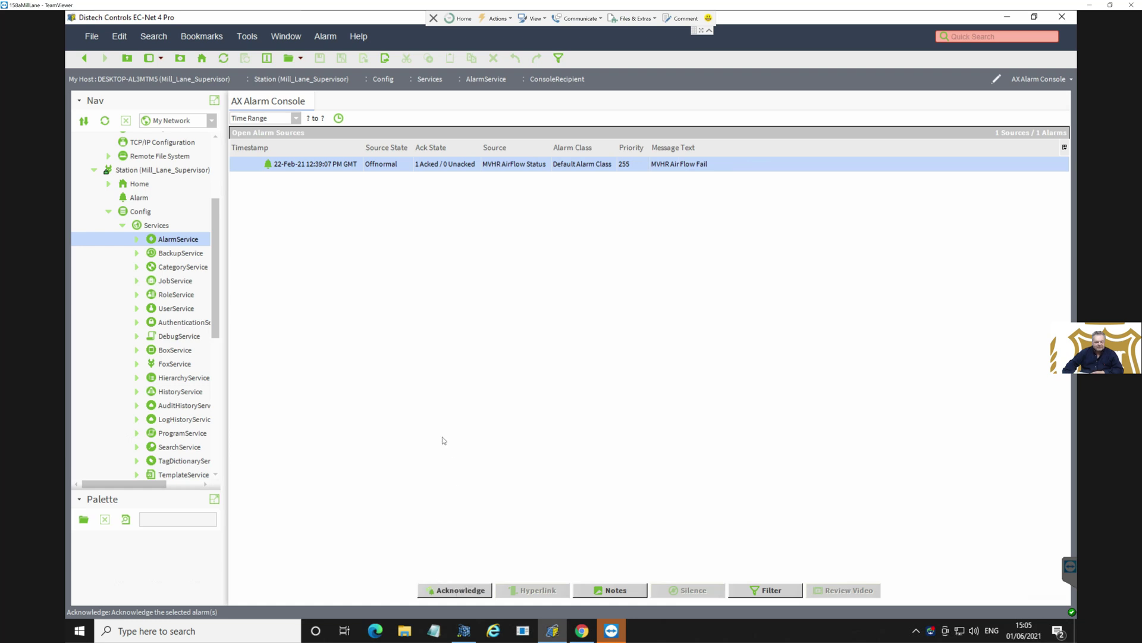
pyautogui.click(447, 217)
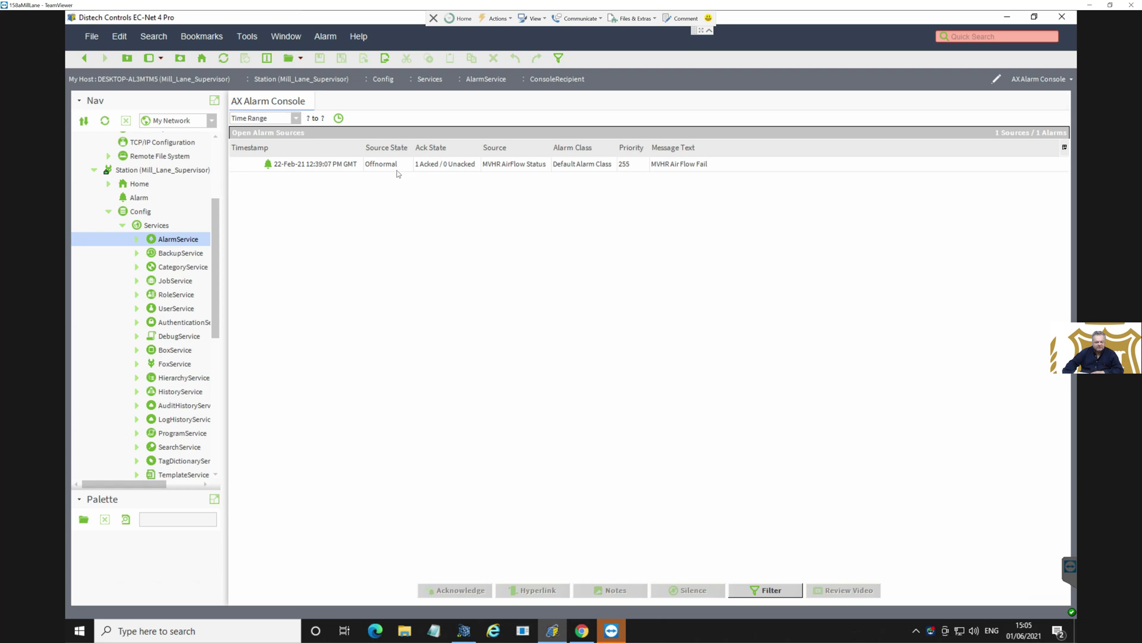
pyautogui.click(334, 167)
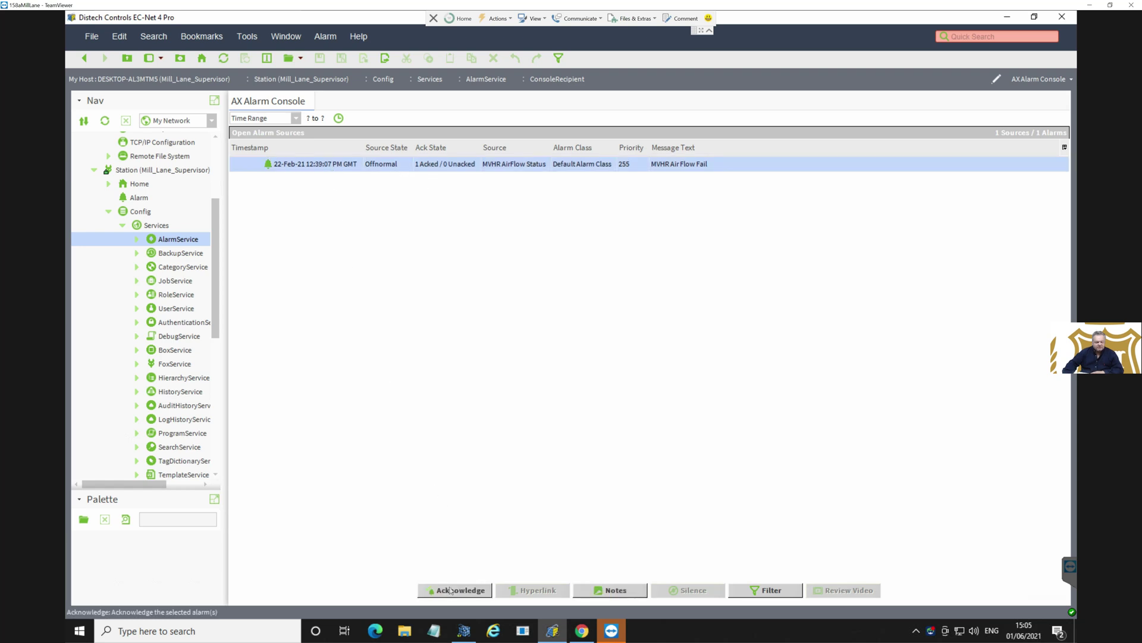
pyautogui.click(327, 184)
# Step: Force clear the MVHR AirFlow Status alarm from the open alarm sources
pyautogui.click(304, 168)
pyautogui.rightClick(305, 168)
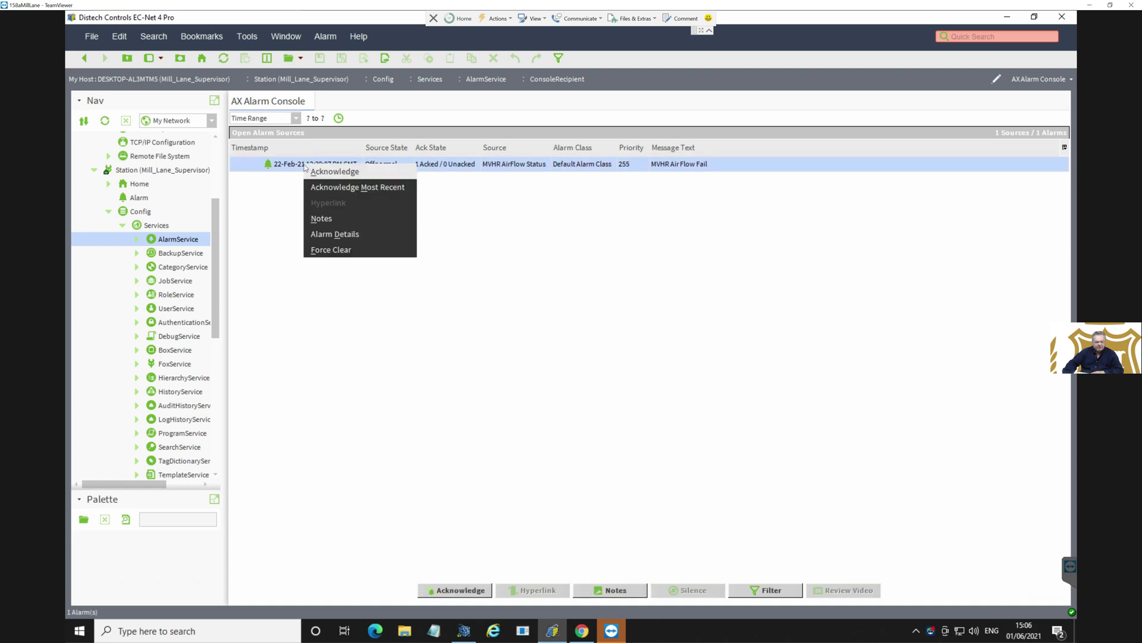
pyautogui.click(327, 250)
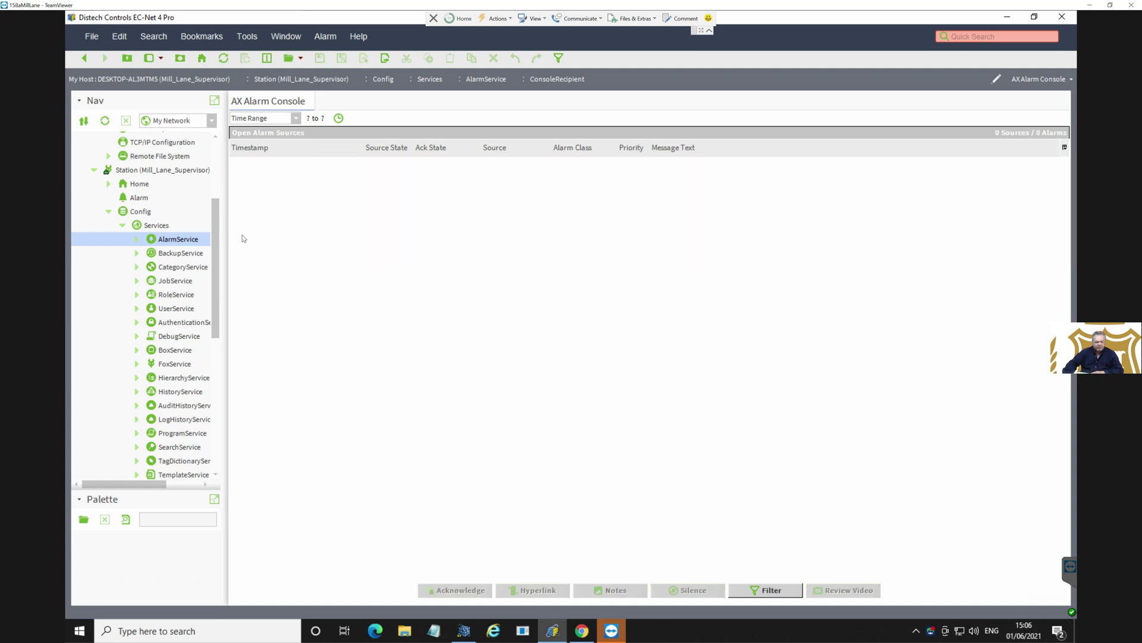
# Step: Collapse the station's Services branch and open the station's Home graphics
pyautogui.click(122, 225)
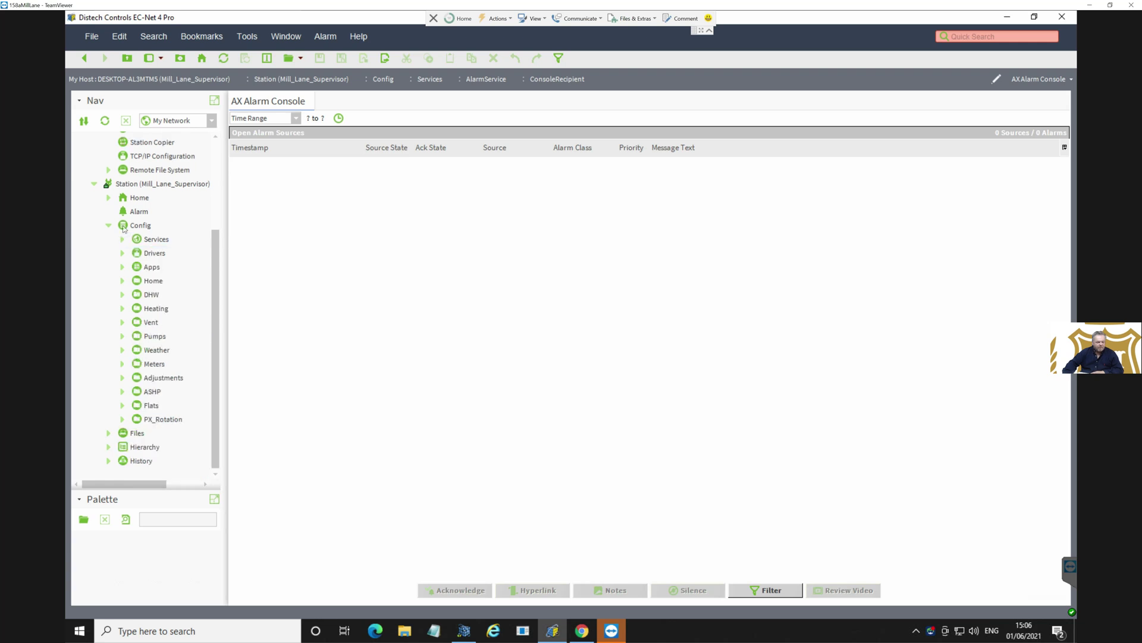
pyautogui.doubleClick(140, 199)
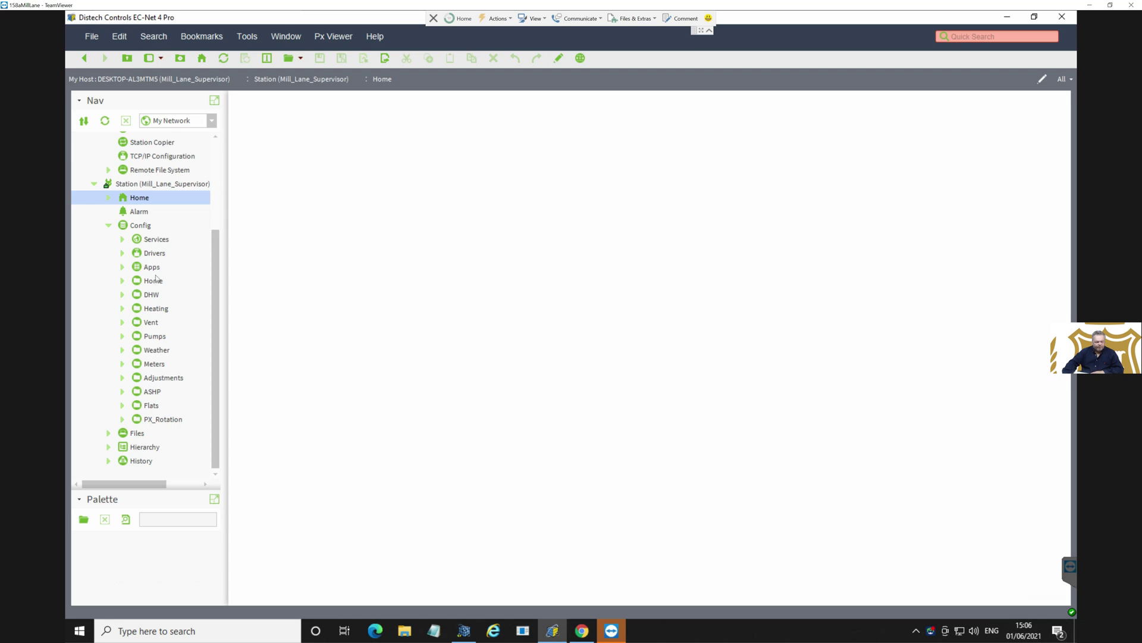
# Step: Expand Drivers, BcpBacnetNetwork and the Mill_Lane_MCC1 device in the navigation tree, widening the tree to show full names
pyautogui.click(127, 257)
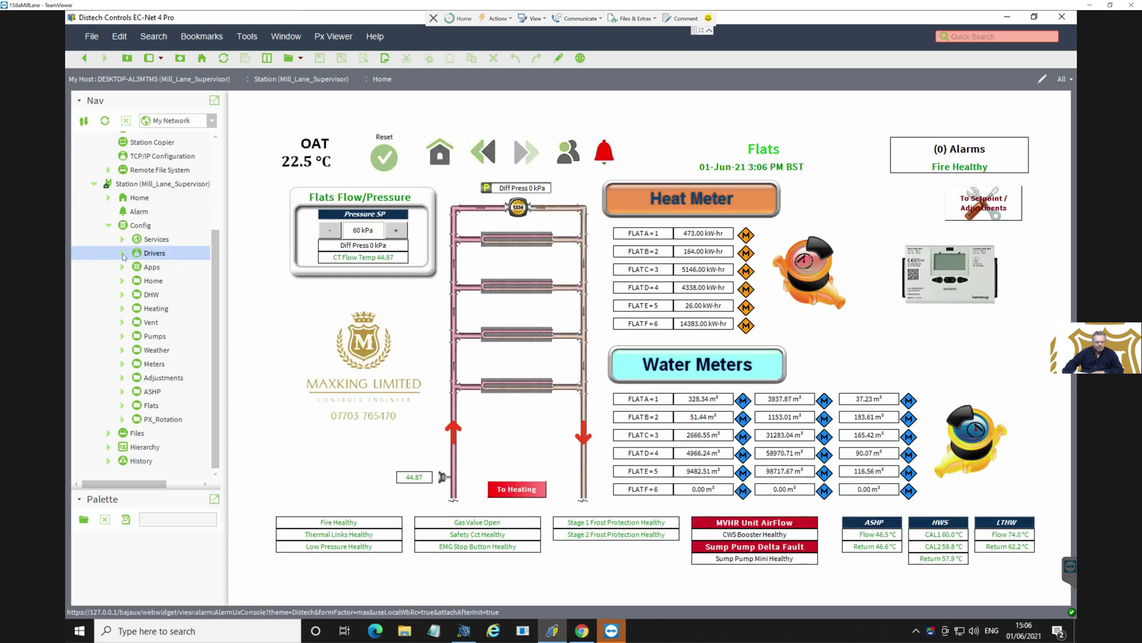
pyautogui.click(123, 254)
pyautogui.click(137, 281)
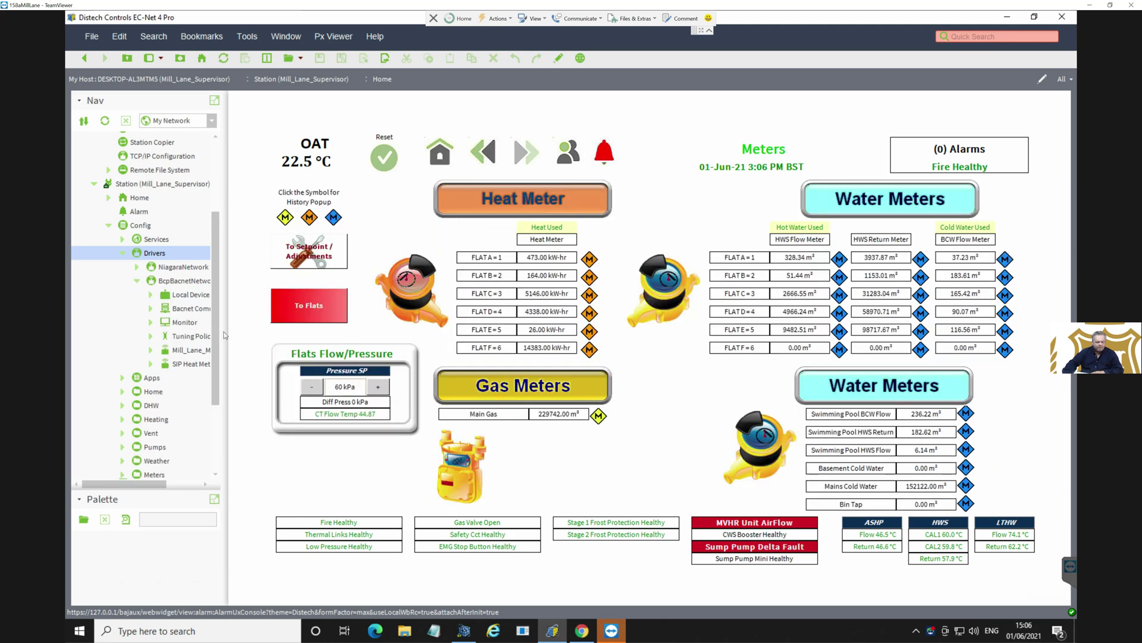
pyautogui.moveTo(223, 331); pyautogui.dragTo(317, 331)
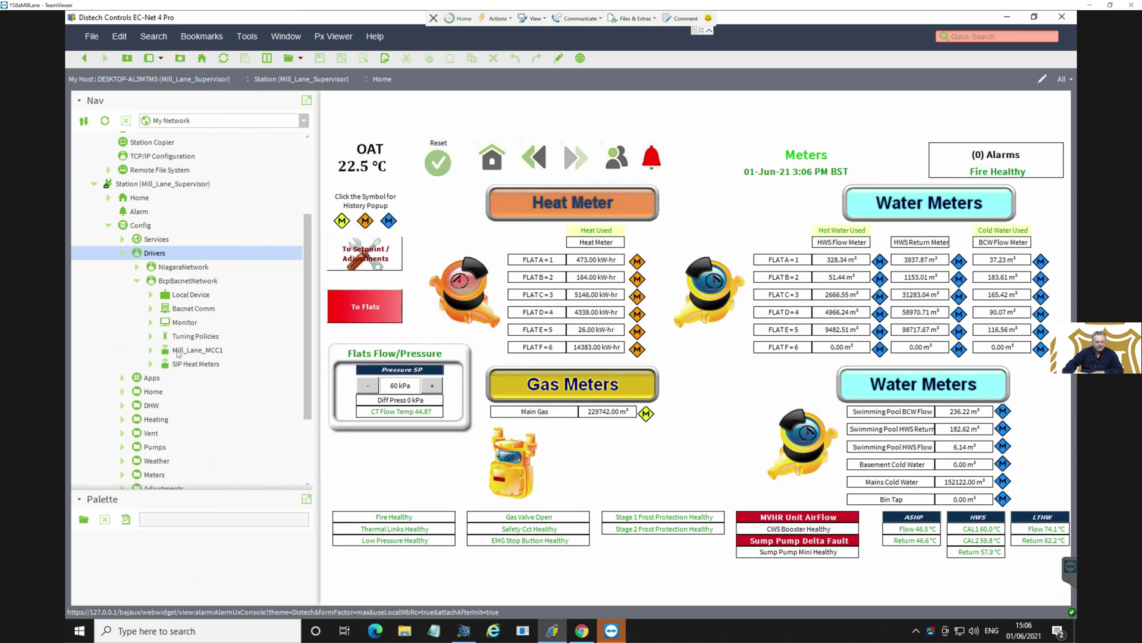
pyautogui.click(152, 351)
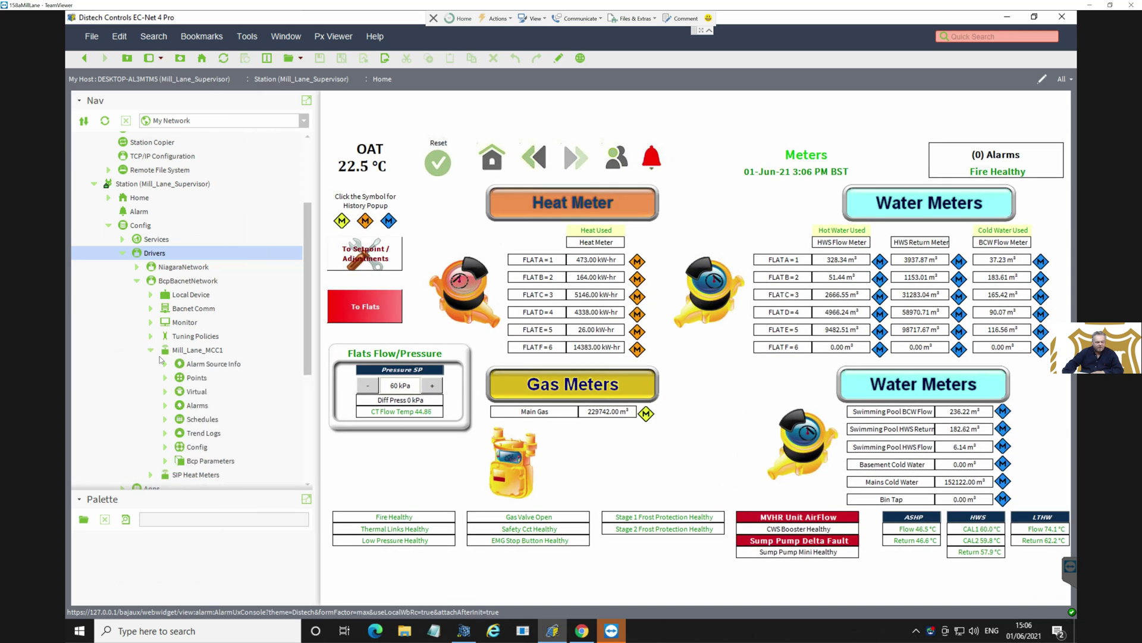
# Step: Open the Points of Mill_Lane_MCC1 and list the BACnet points in its HWS folder
pyautogui.click(195, 378)
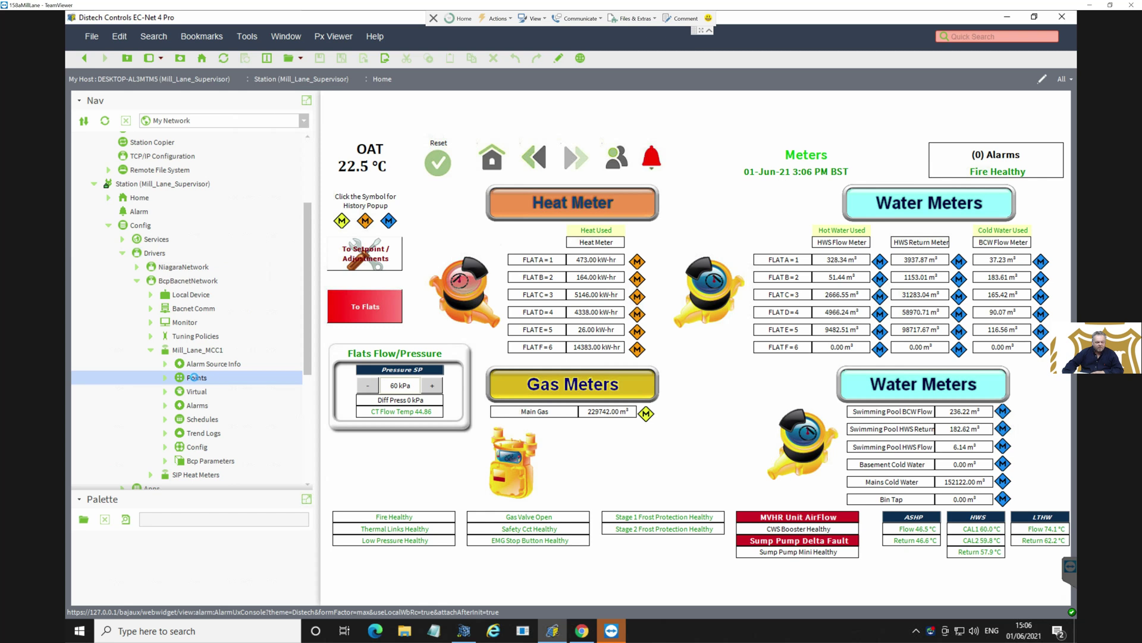
pyautogui.doubleClick(194, 378)
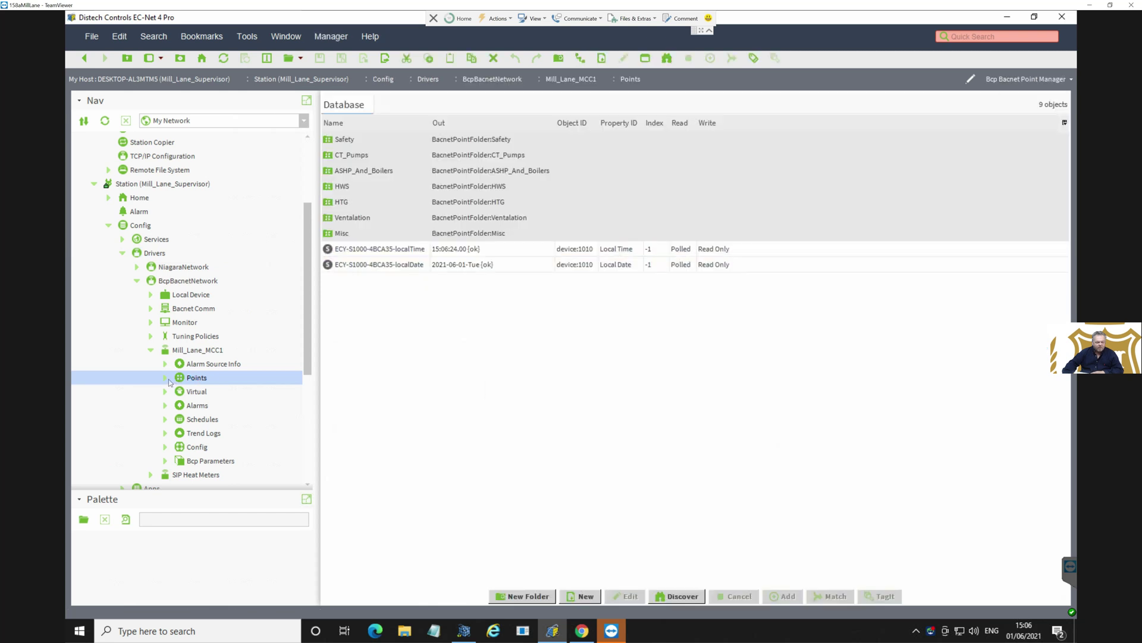
pyautogui.click(166, 379)
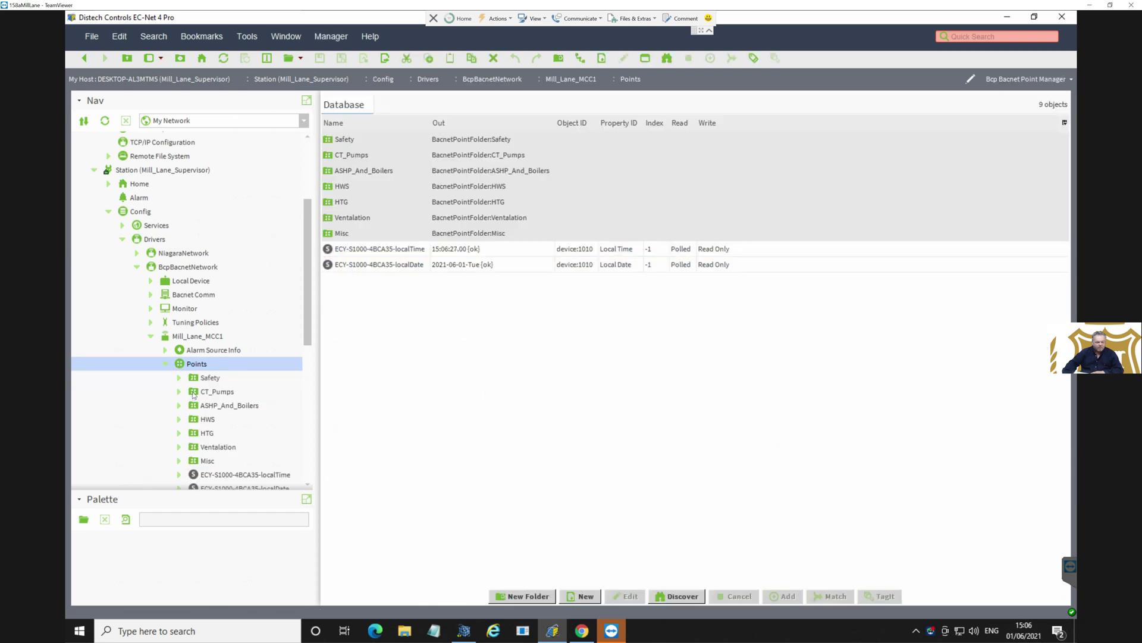
pyautogui.click(207, 420)
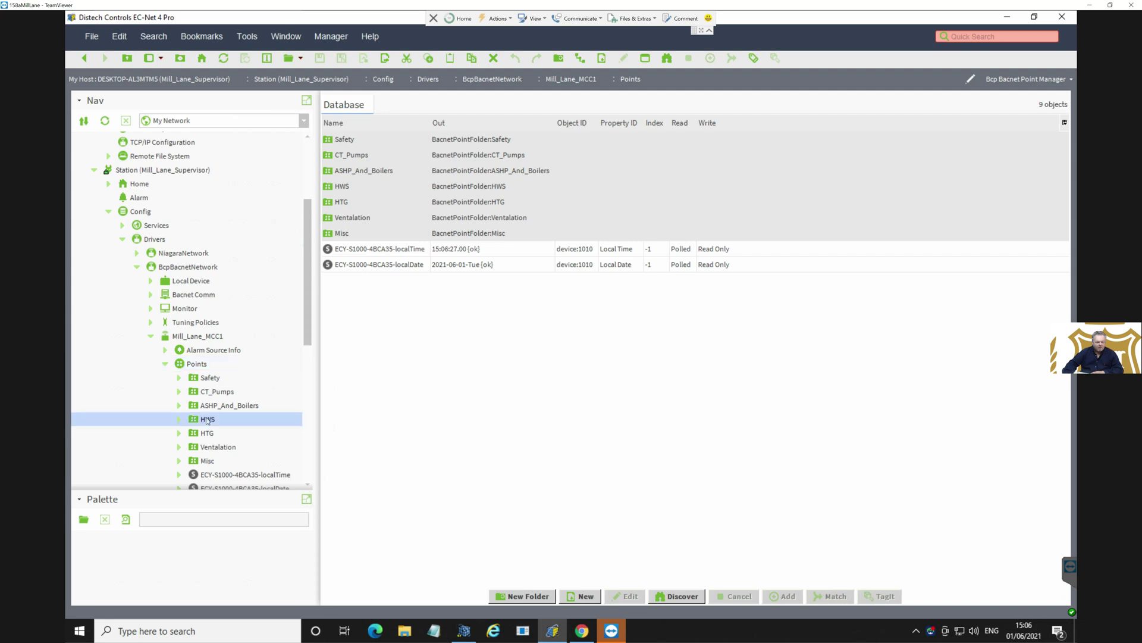
pyautogui.doubleClick(207, 420)
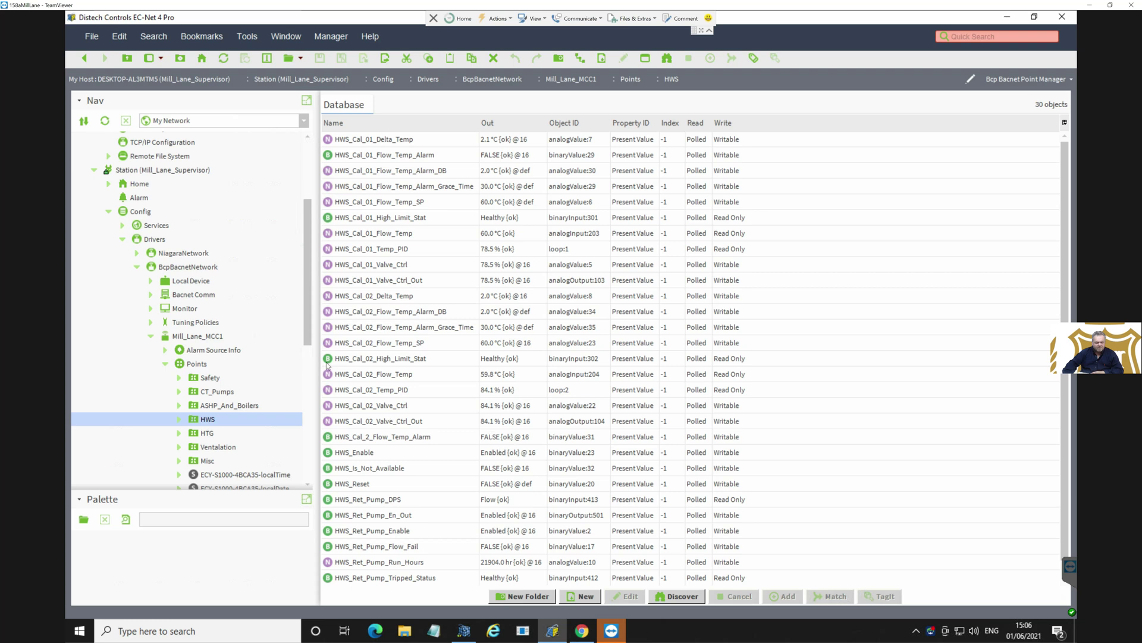
# Step: Expand the station's History down to the Mill_Lane_MCC1 trend logs
pyautogui.moveTo(304, 272); pyautogui.dragTo(305, 465)
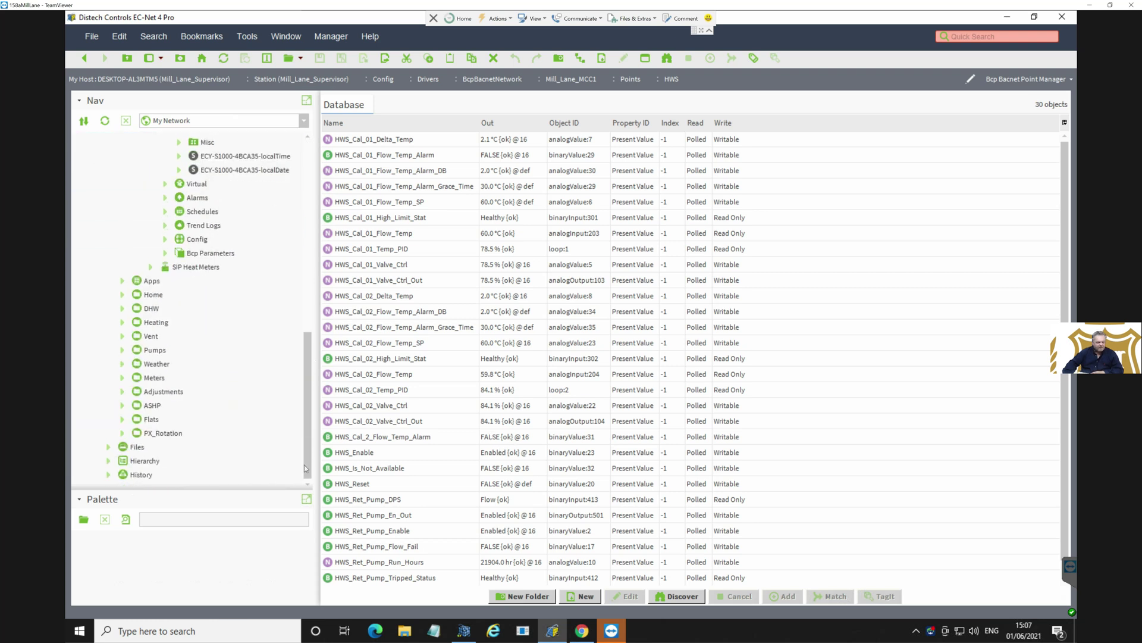
pyautogui.click(108, 476)
pyautogui.scroll(-1, 301, 472)
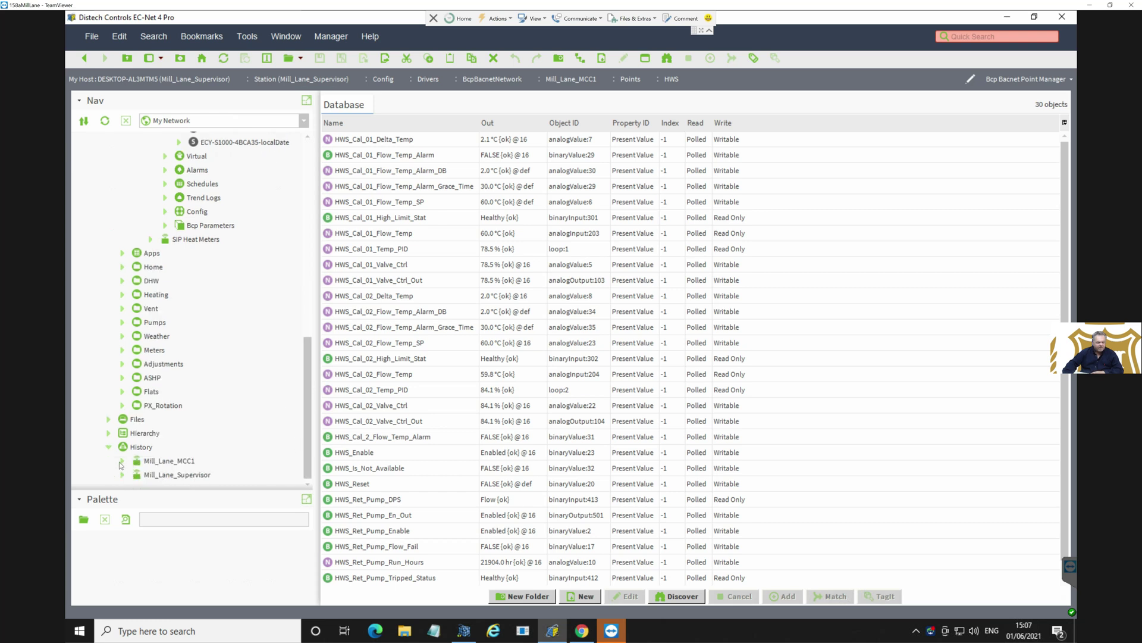
pyautogui.click(122, 460)
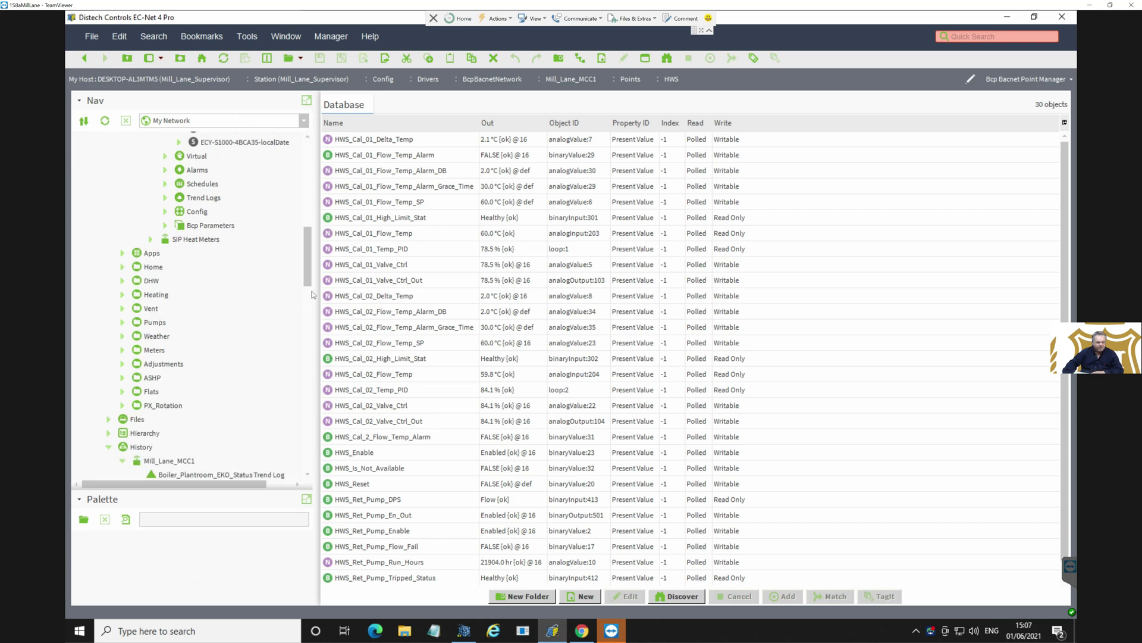
# Step: Find the HWS_Cal_01_Sec_Flow_Temp Trend Log among the Mill_Lane_MCC1 histories and open its chart
pyautogui.click(308, 313)
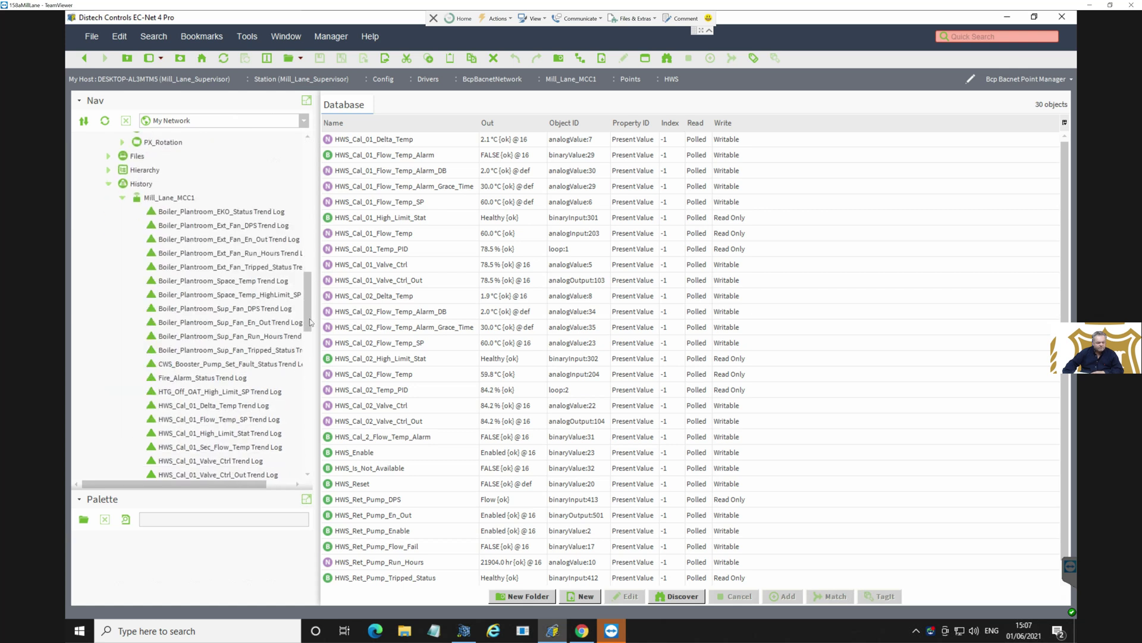
pyautogui.scroll(-3, 310, 324)
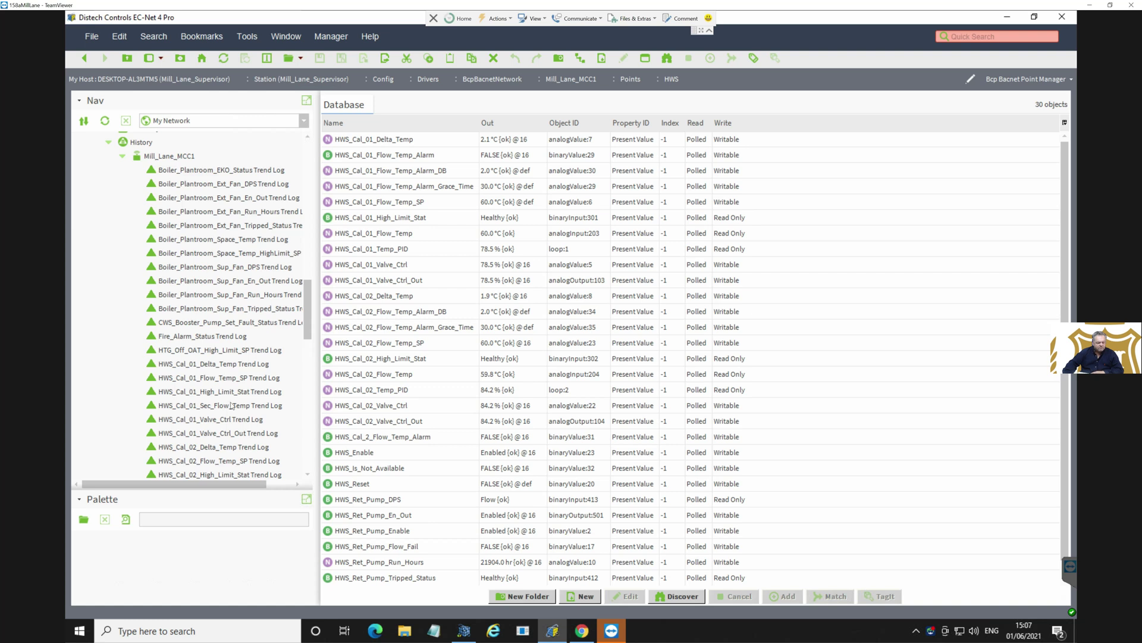
pyautogui.moveTo(308, 323); pyautogui.dragTo(310, 341)
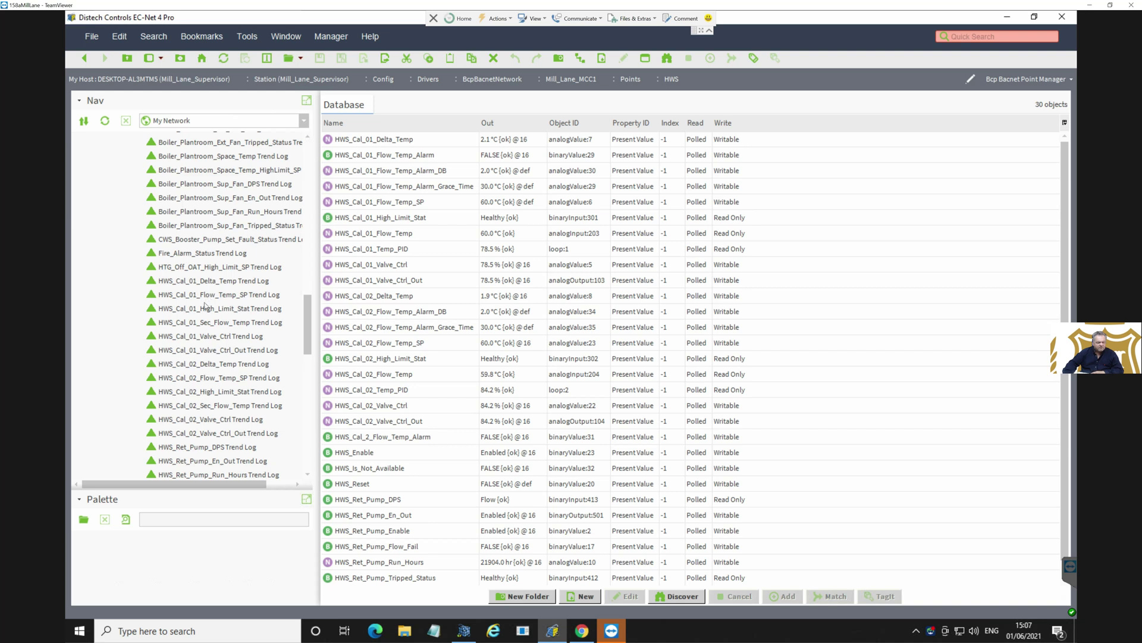
pyautogui.click(204, 324)
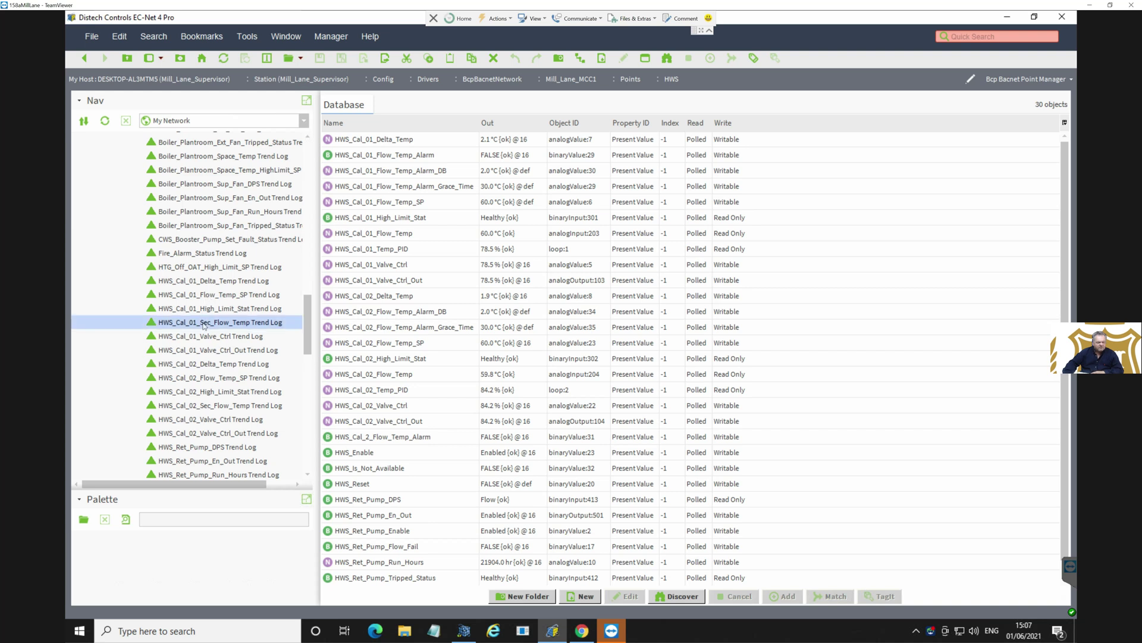
pyautogui.doubleClick(204, 324)
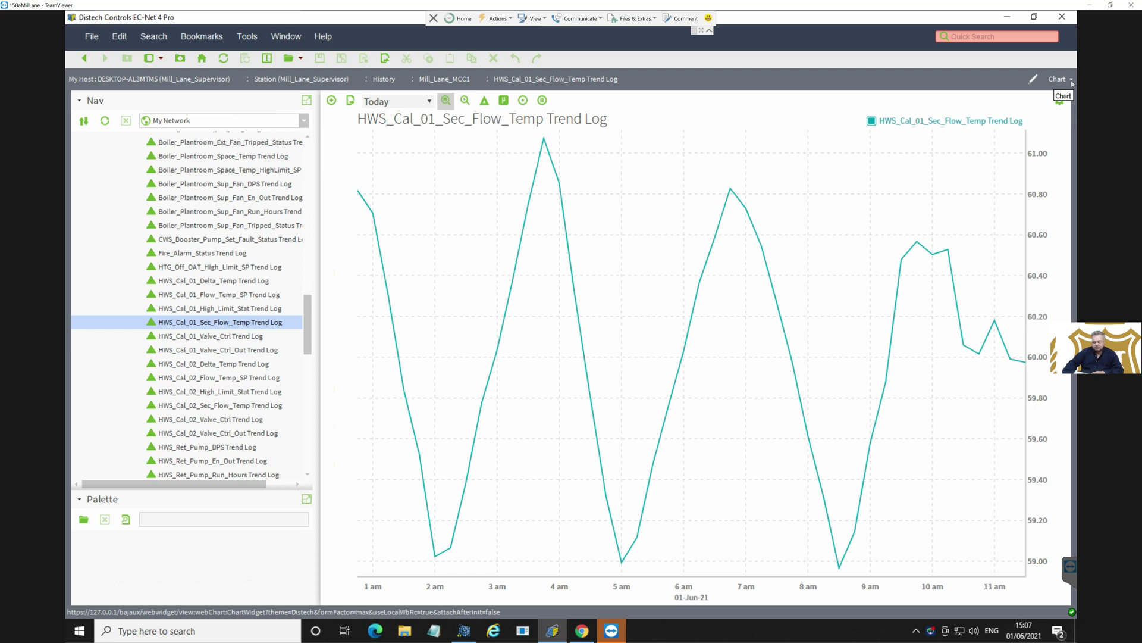
# Step: Set the time range of the HWS_Cal_01_Sec_Flow_Temp Trend Log chart to Last Month
pyautogui.moveTo(1002, 321)
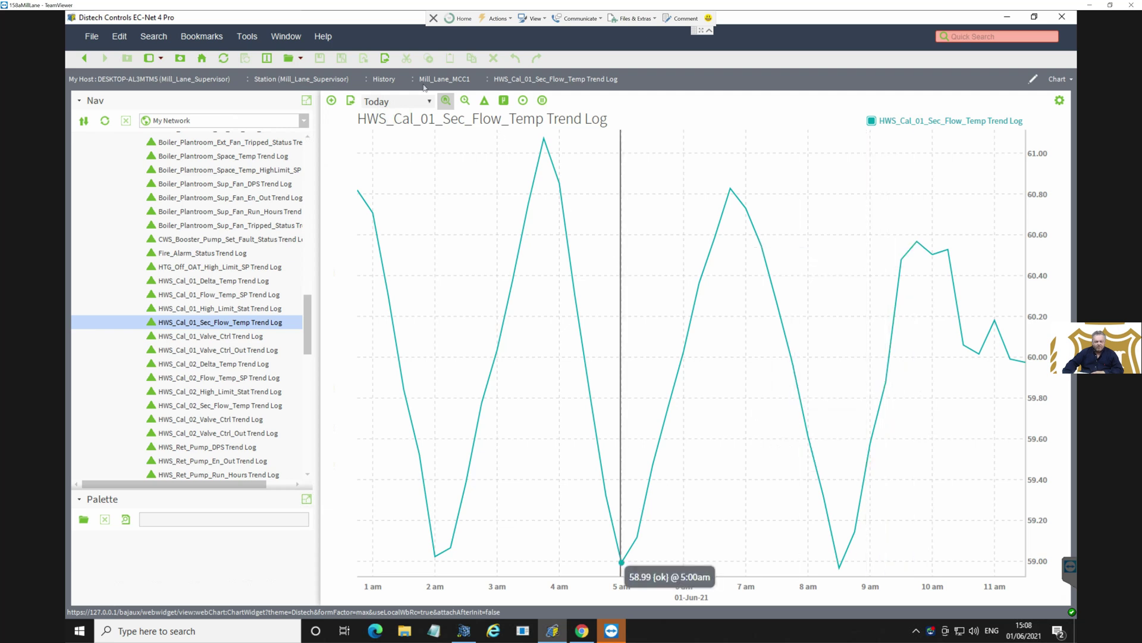
pyautogui.click(430, 104)
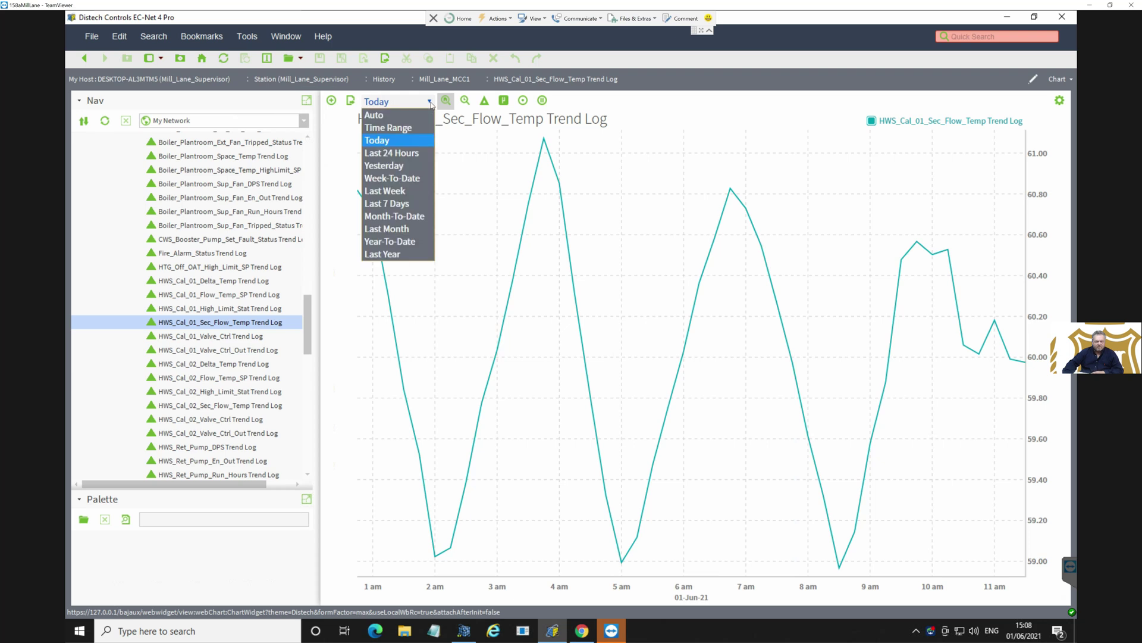
pyautogui.click(403, 231)
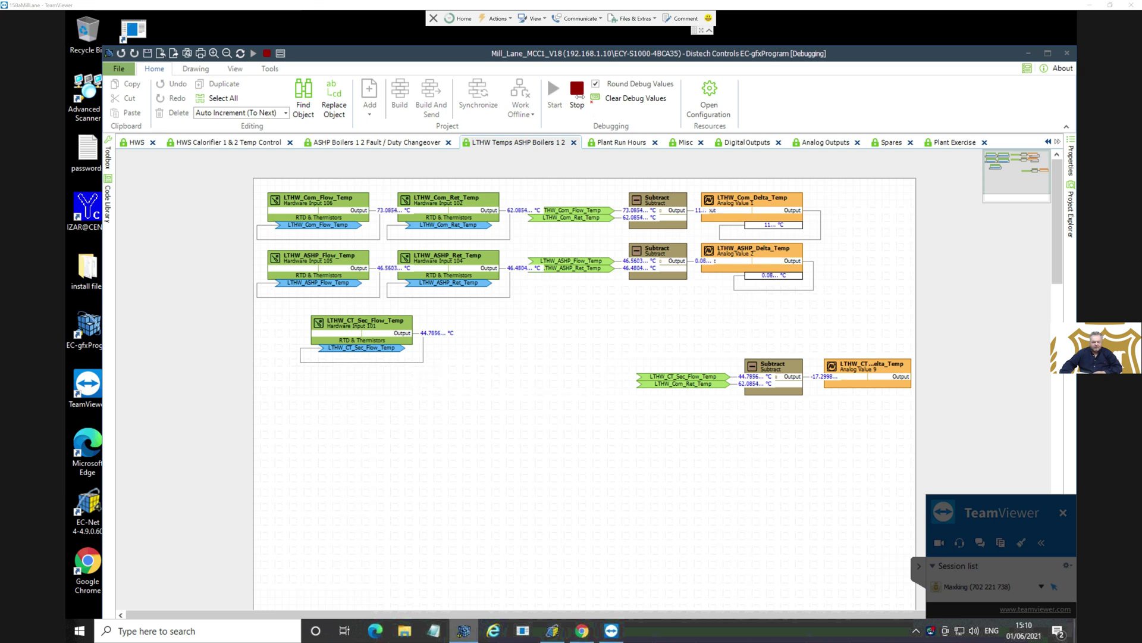
# Step: Stop debugging the controller program and save a copy to file in Documents as Mill_Lane_MCC1_V18_010621
pyautogui.click(578, 92)
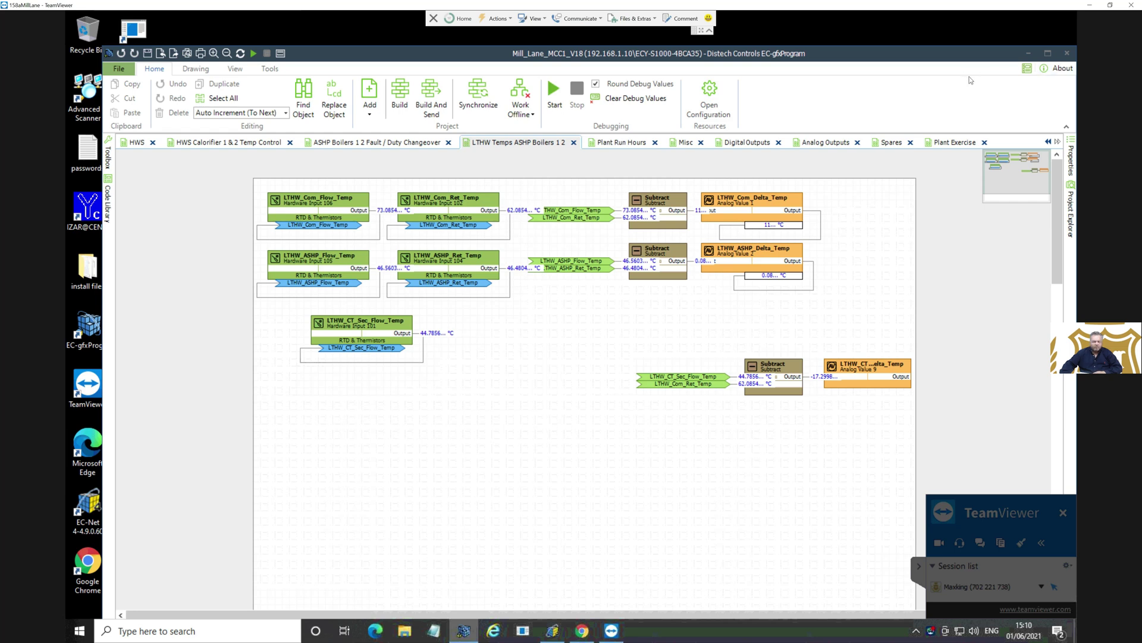
pyautogui.click(119, 69)
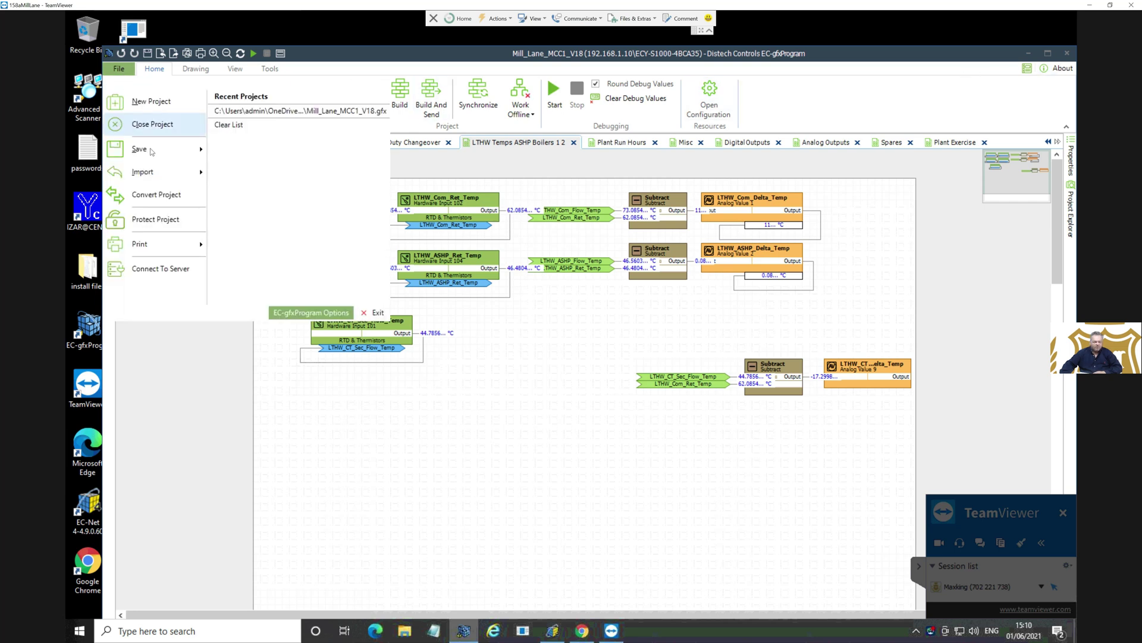
pyautogui.moveTo(152, 152)
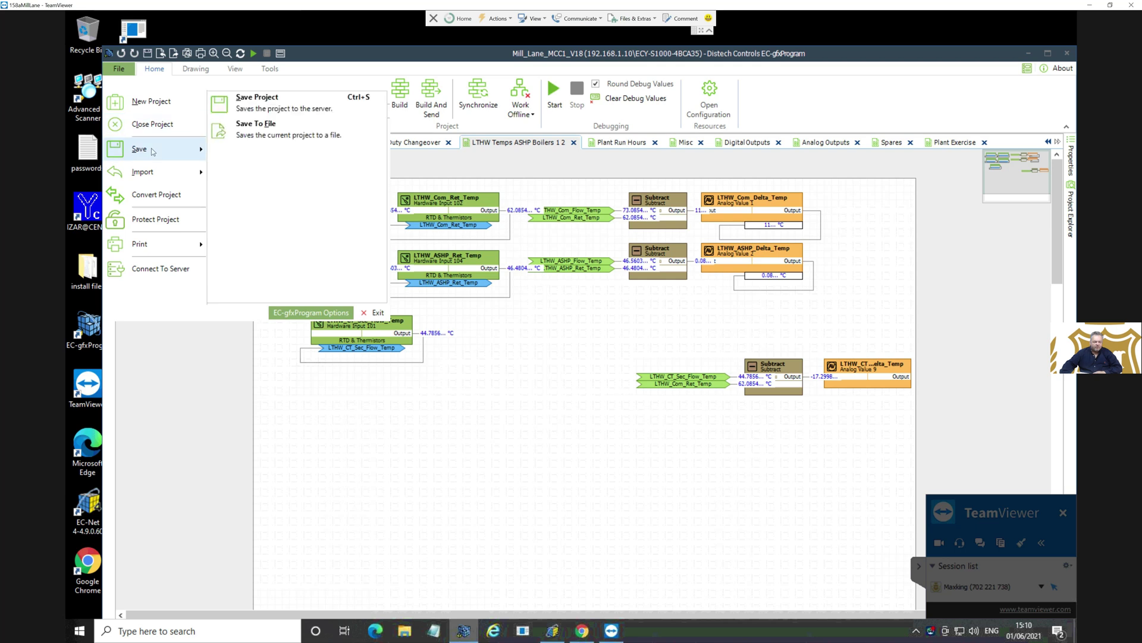
pyautogui.click(262, 136)
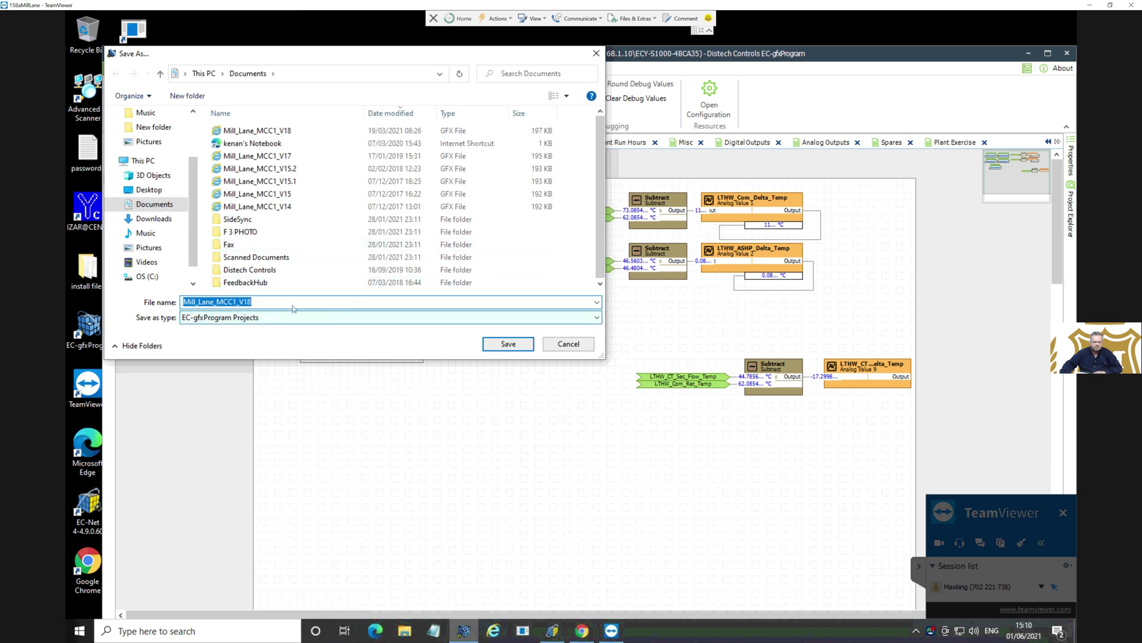
pyautogui.click(281, 303)
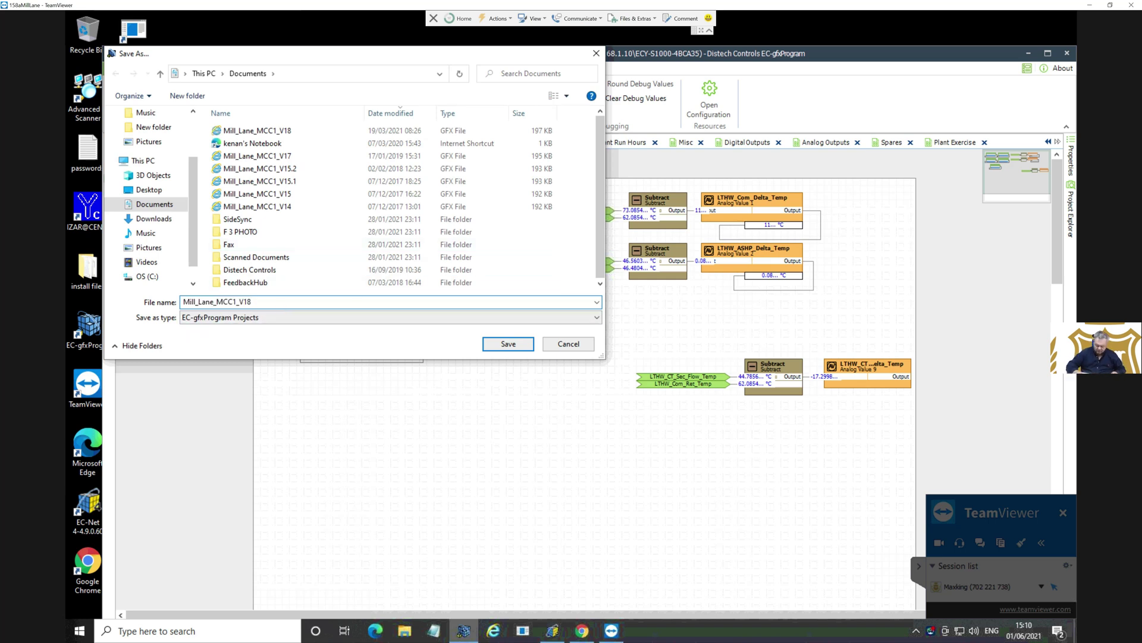
pyautogui.write('_010621')
pyautogui.click(508, 344)
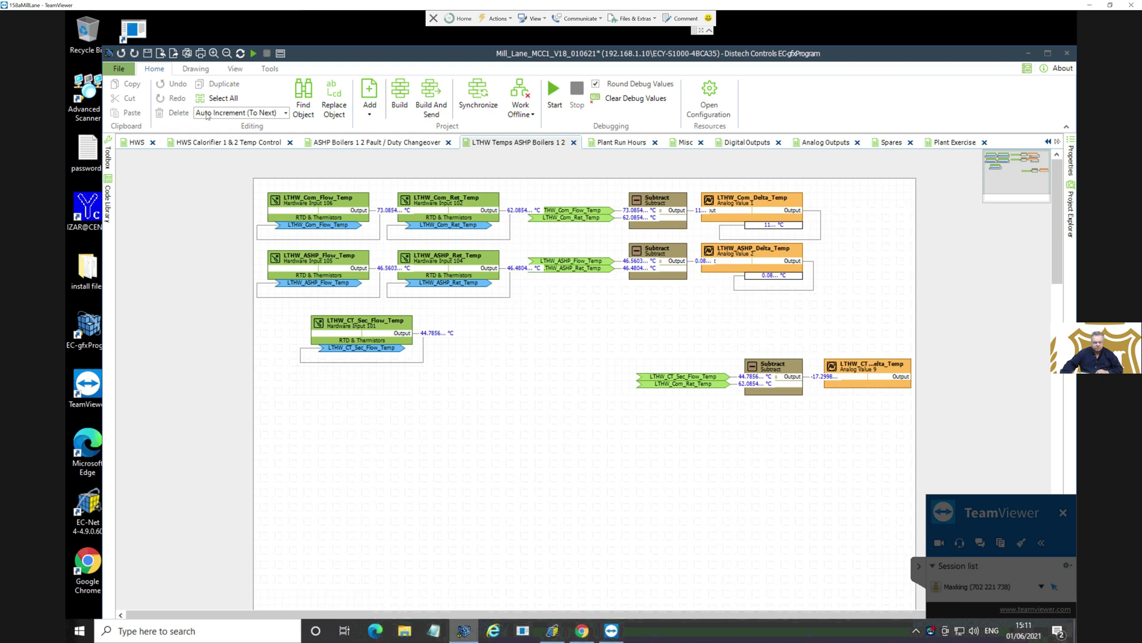
# Step: Save the Mill_Lane_MCC1_V18_010621 project to the server and close EC-gfxProgram
pyautogui.click(118, 70)
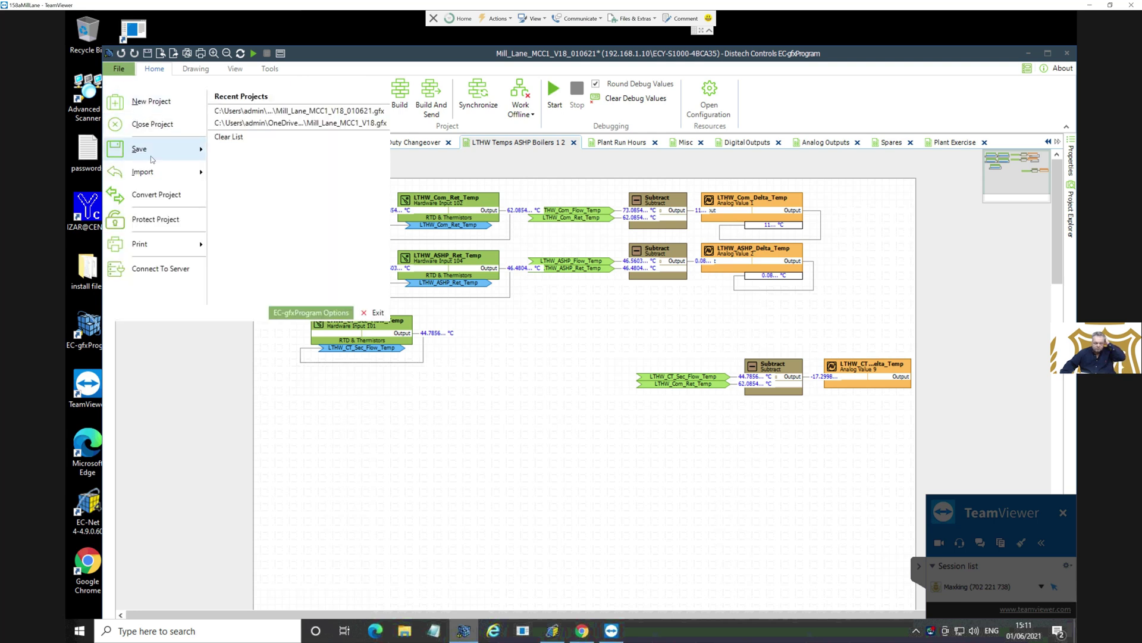
pyautogui.moveTo(152, 151)
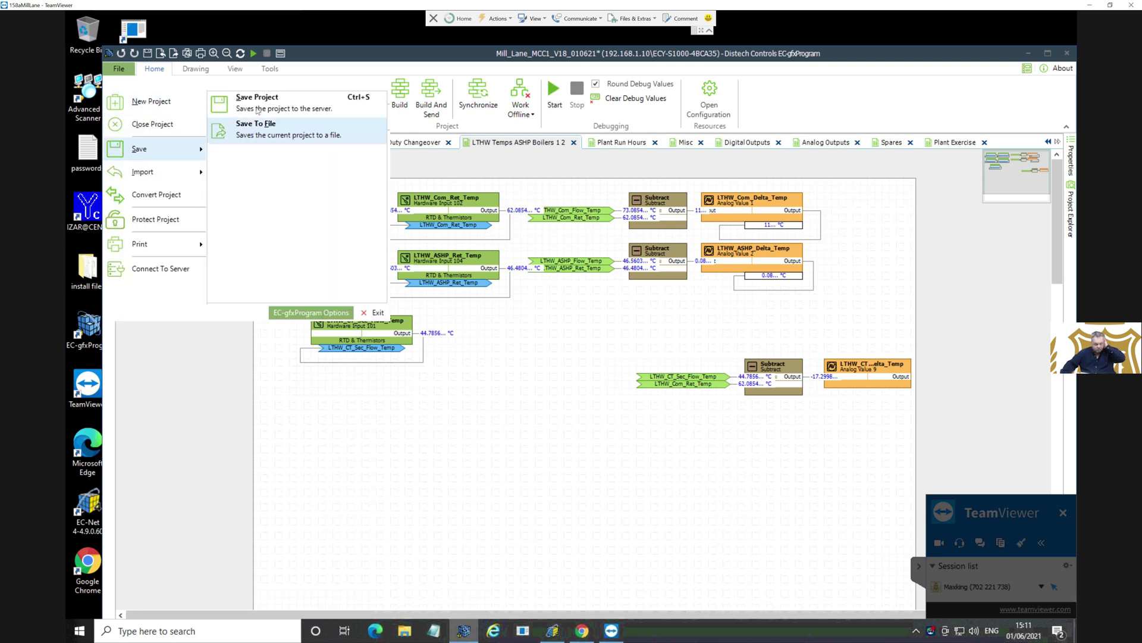
pyautogui.press('Escape')
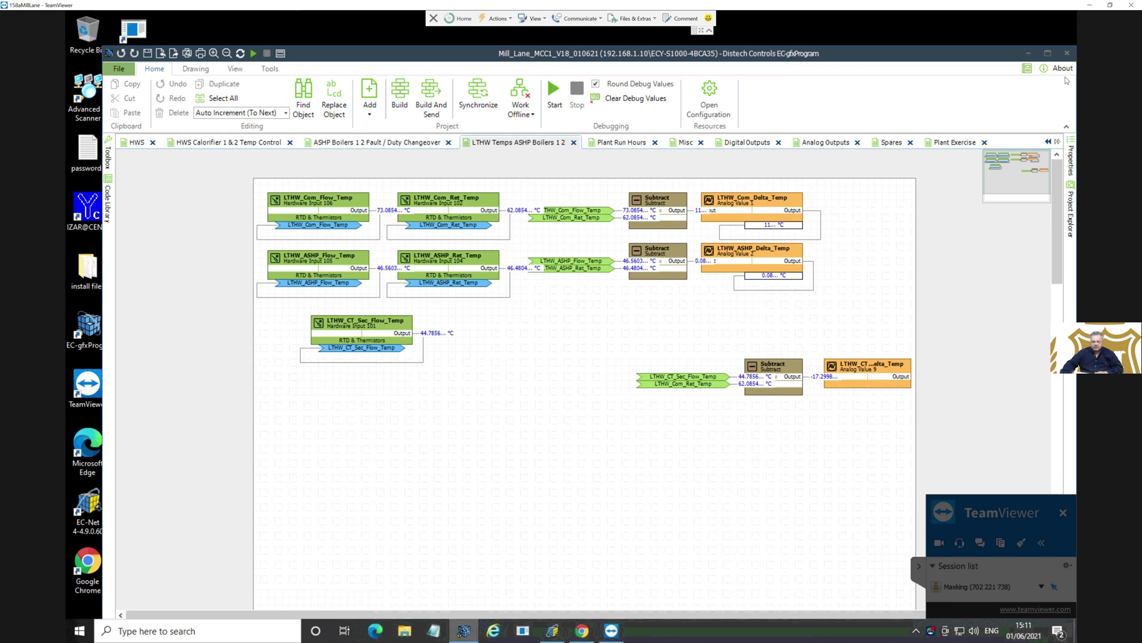
pyautogui.click(1069, 54)
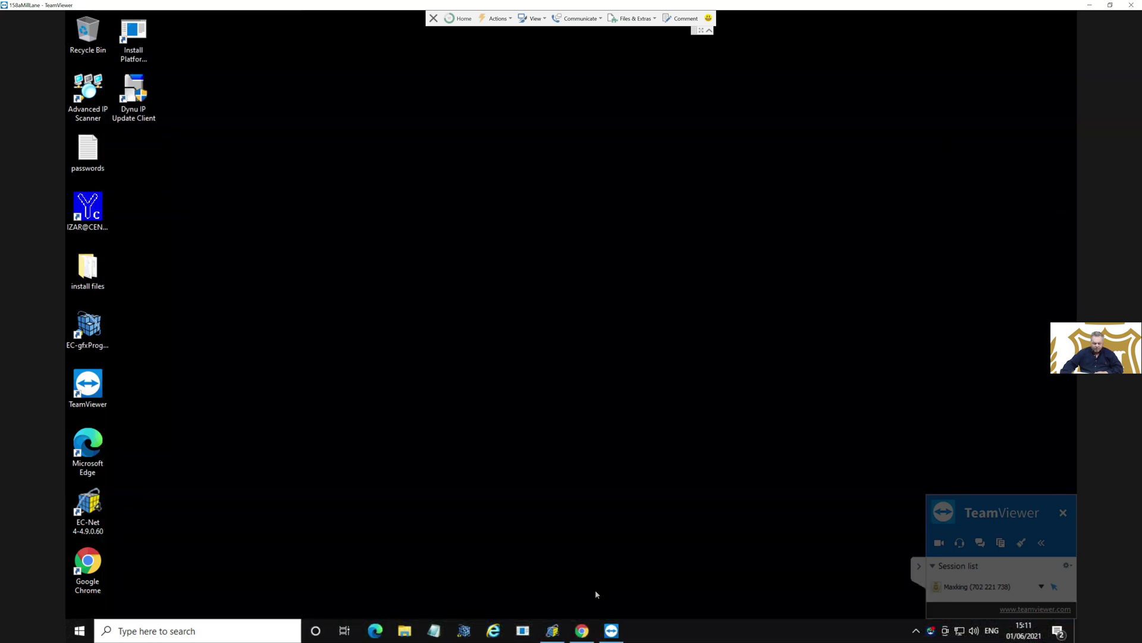
# Step: Switch to EC-Net 4 Pro, collapse BcpBacnetNetwork, open the Home graphic under Config and tuck away the TeamViewer session panel
pyautogui.click(553, 631)
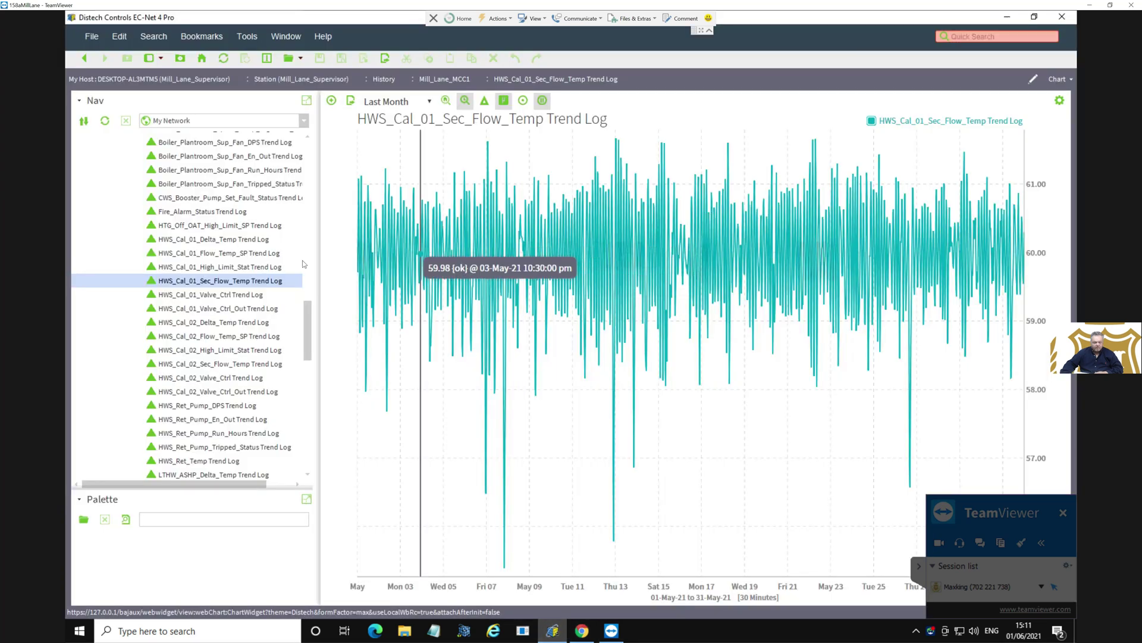
pyautogui.moveTo(305, 324); pyautogui.dragTo(316, 166)
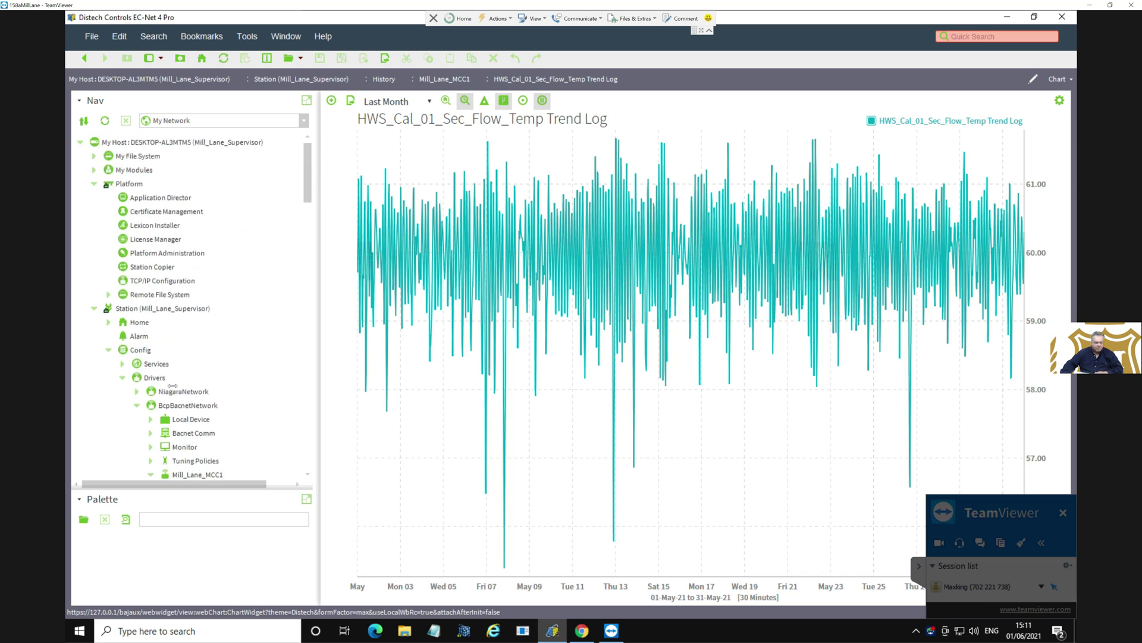
pyautogui.click(137, 405)
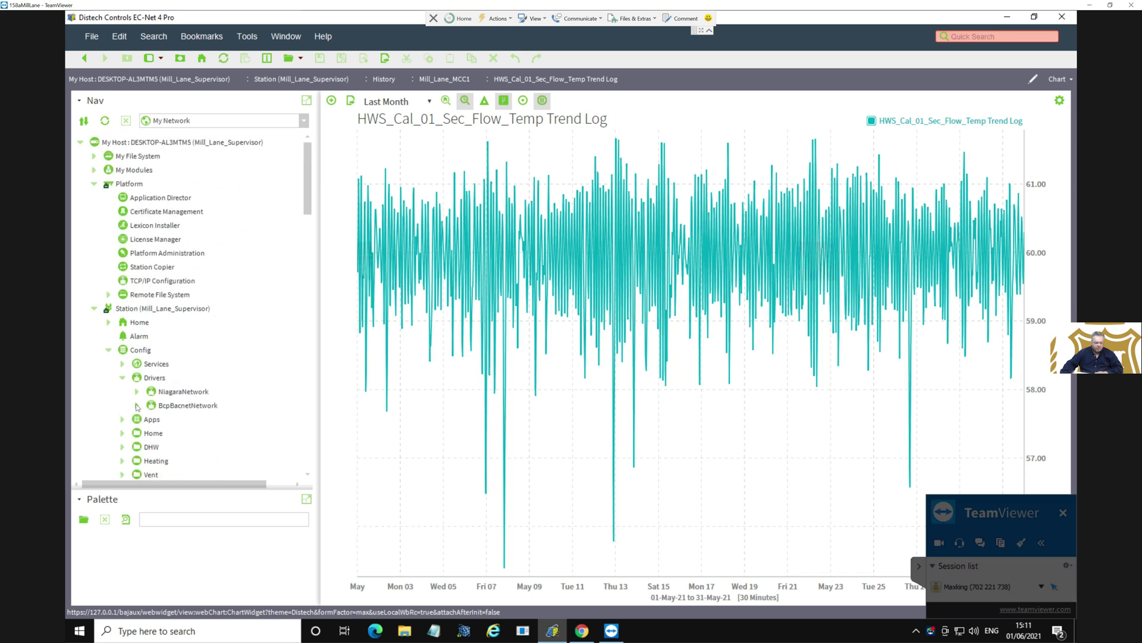
pyautogui.doubleClick(151, 434)
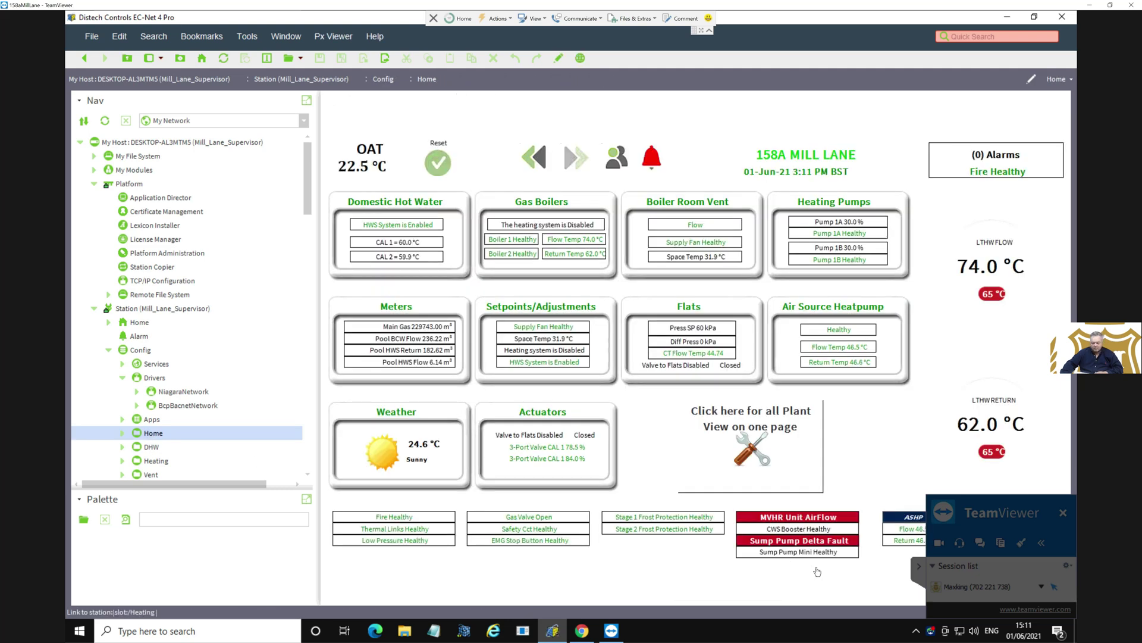
pyautogui.click(920, 569)
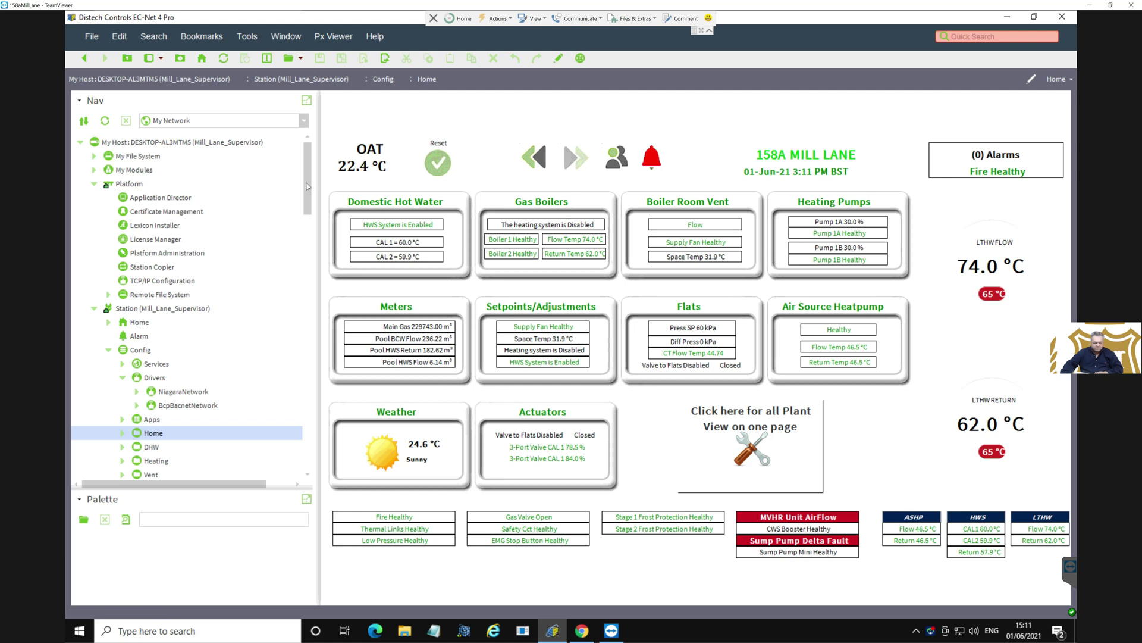
# Step: Collapse the station's History in the navigation tree and briefly expand the Files folder before collapsing it again
pyautogui.scroll(-5, 305, 219)
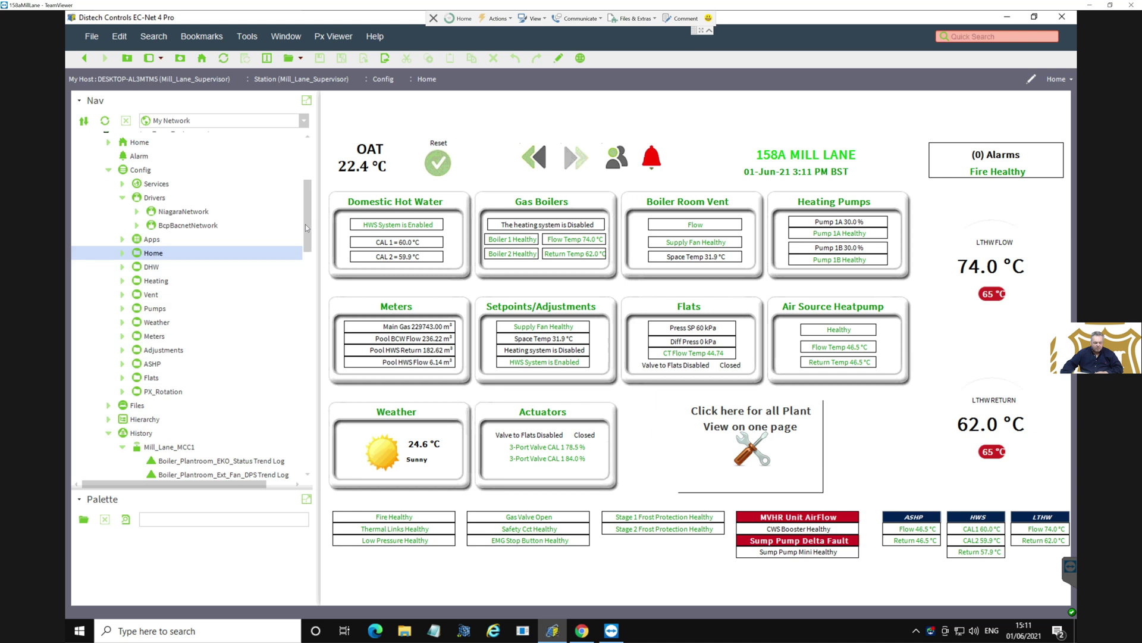
pyautogui.scroll(-3, 304, 244)
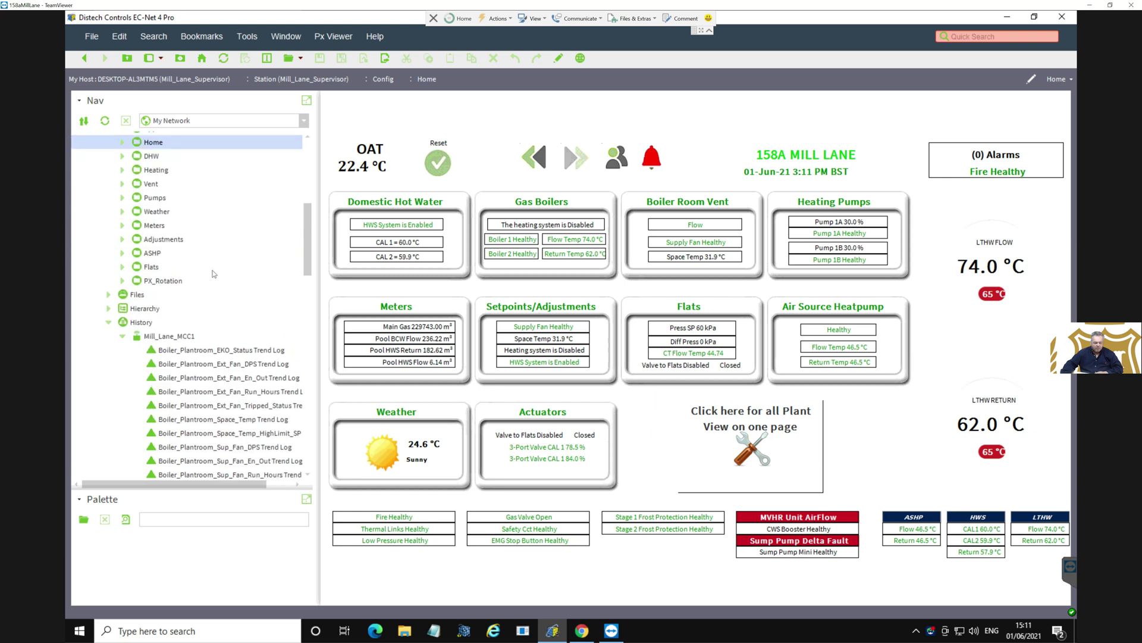
pyautogui.click(107, 324)
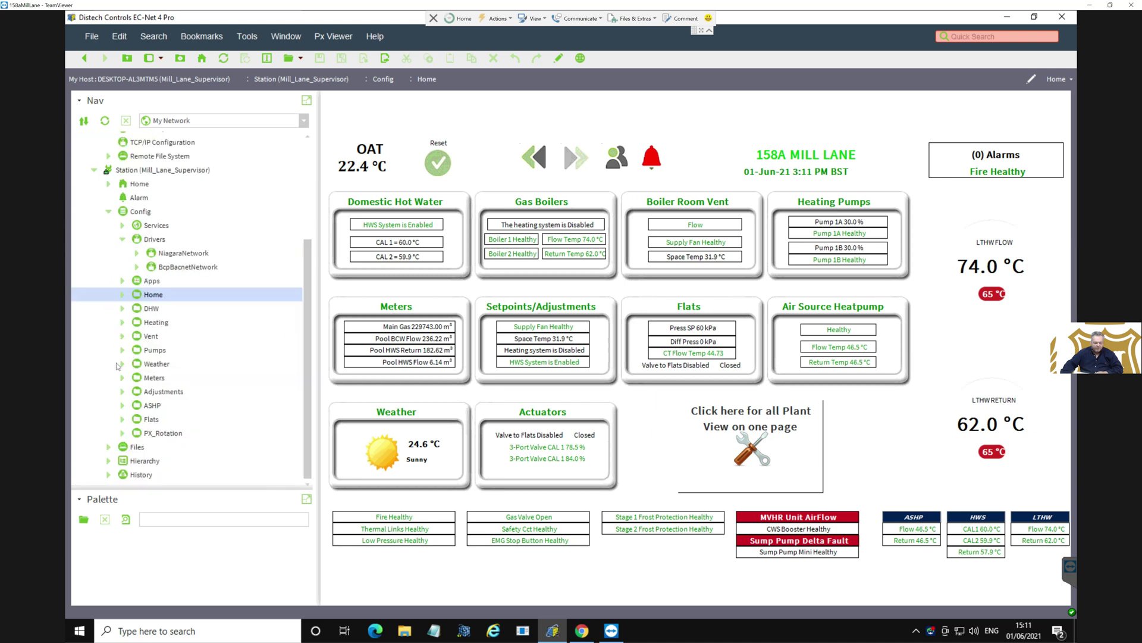
pyautogui.click(109, 447)
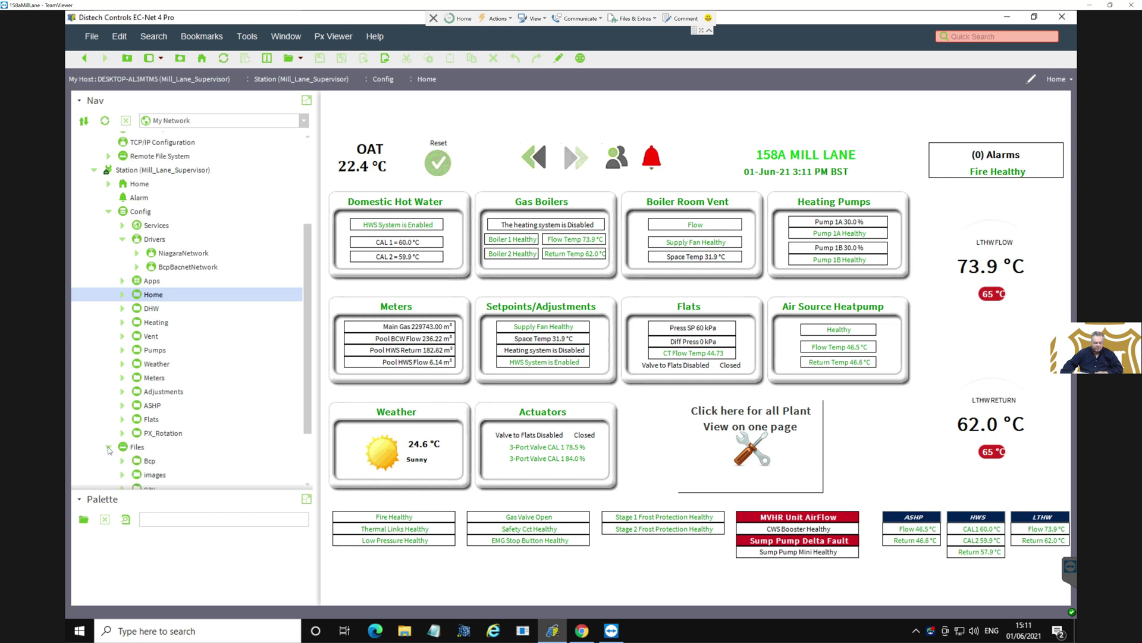
pyautogui.click(108, 447)
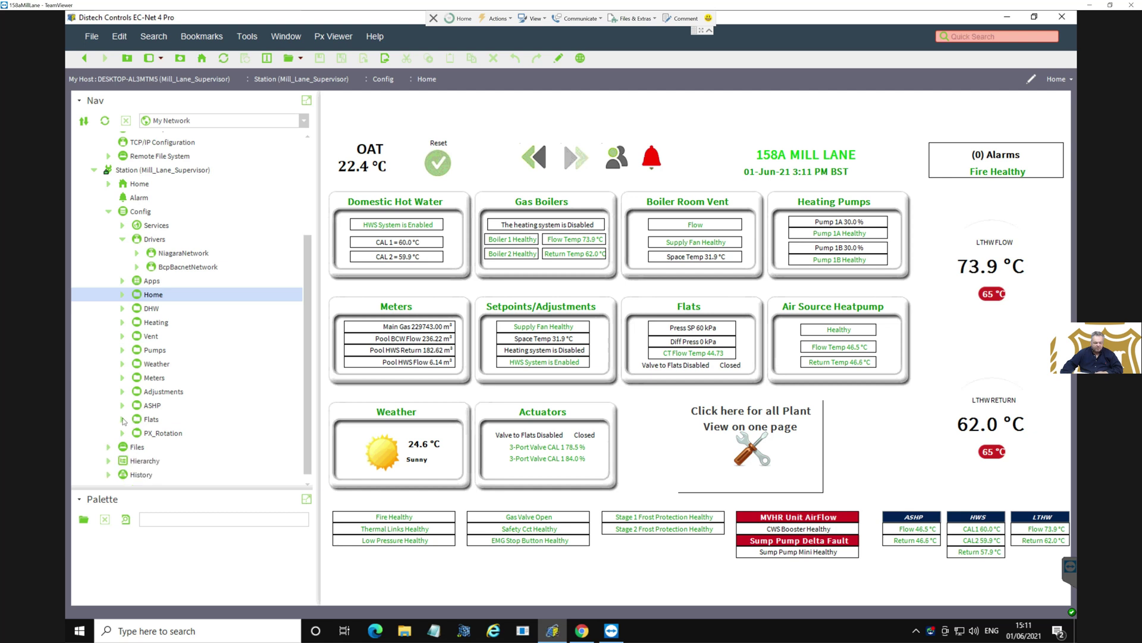
# Step: View the Heating Plant graphic and the all-plant Main Heating Plant page, returning to the home graphic after each
pyautogui.doubleClick(151, 325)
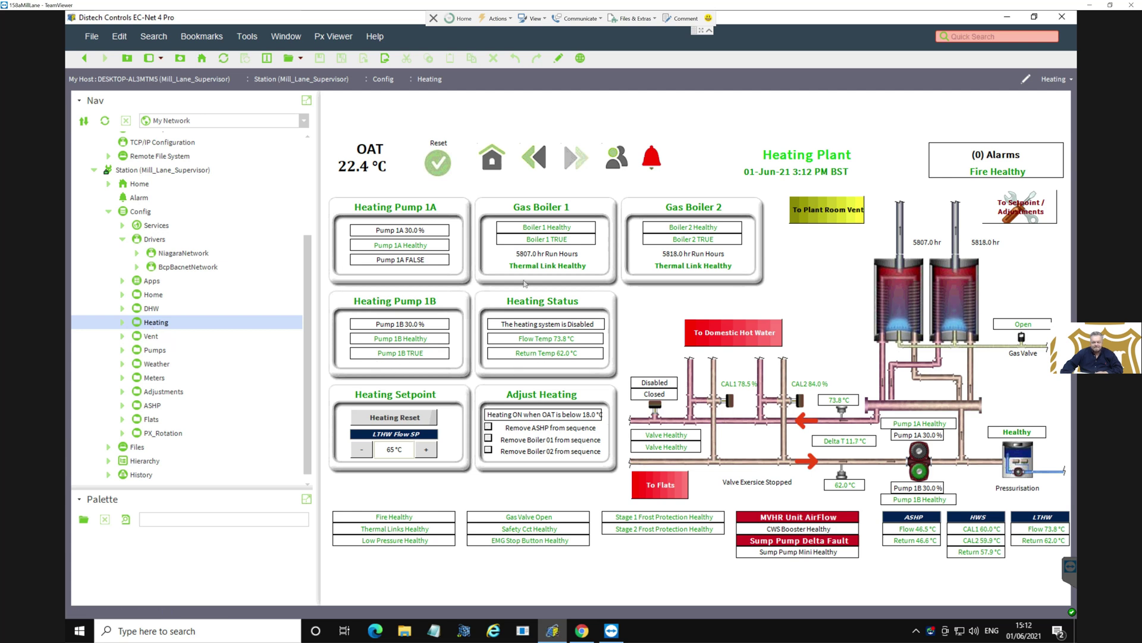
pyautogui.click(492, 158)
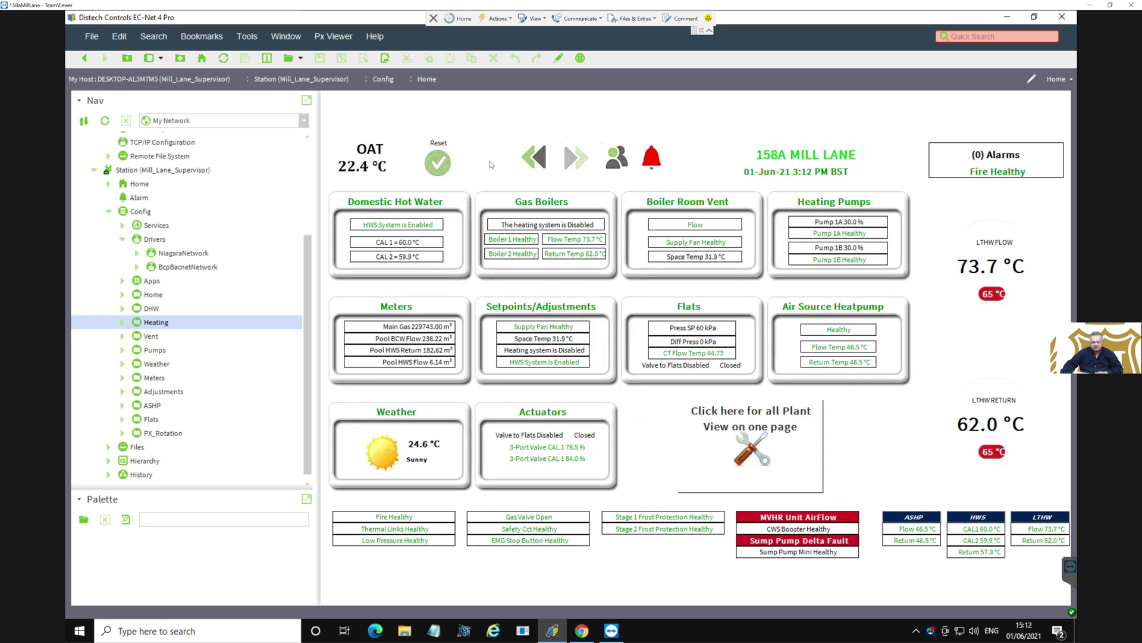
pyautogui.click(737, 434)
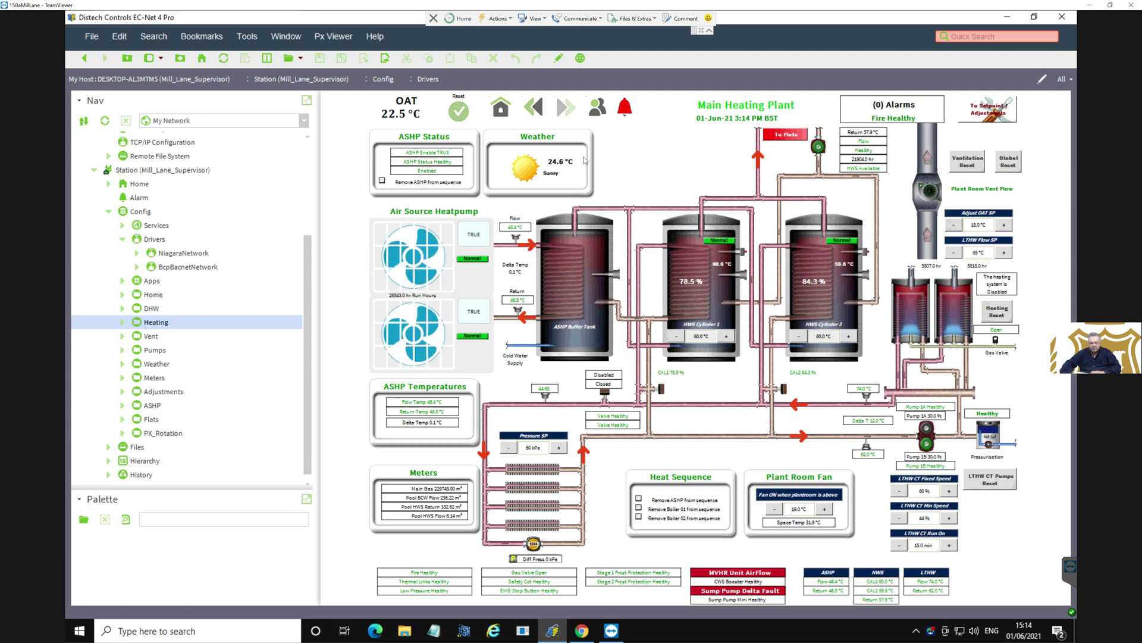
pyautogui.click(502, 112)
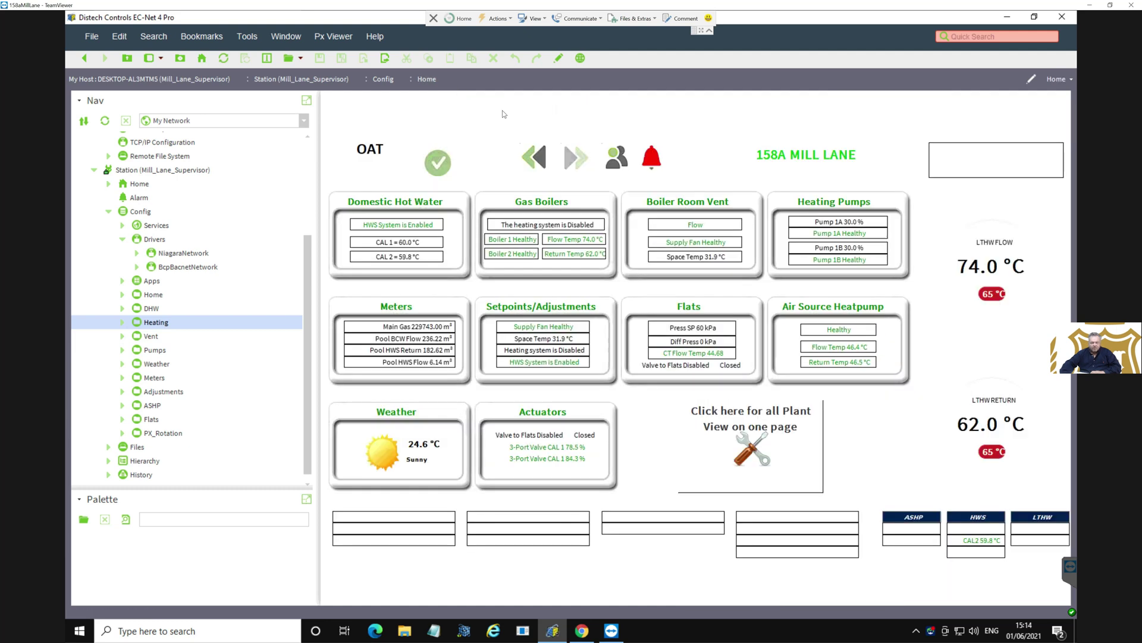